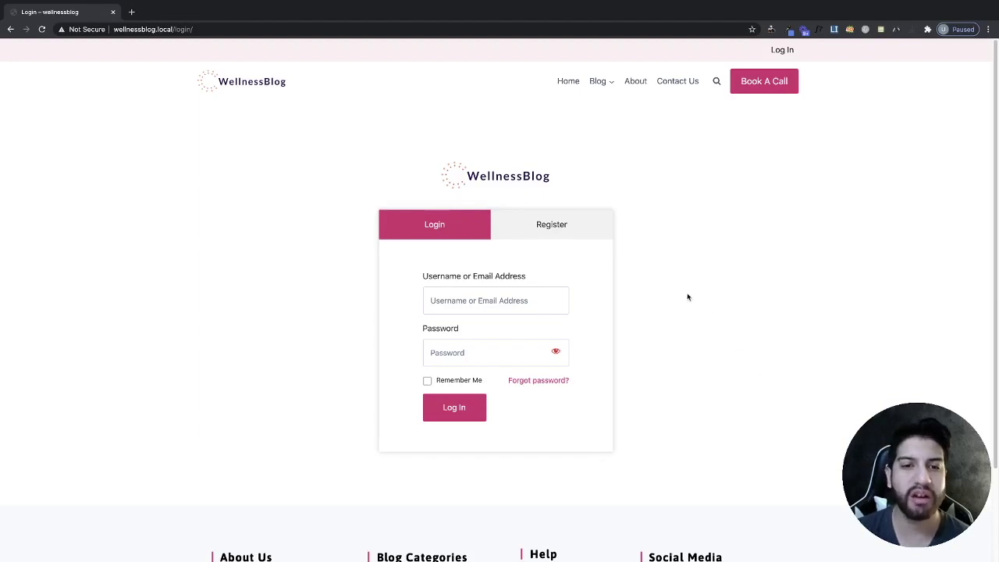
Enter a fake username in the Username or Email Address field and a wrong password in Password
scroll(733, 265, "down", 1)
scroll(742, 284, "up", 1)
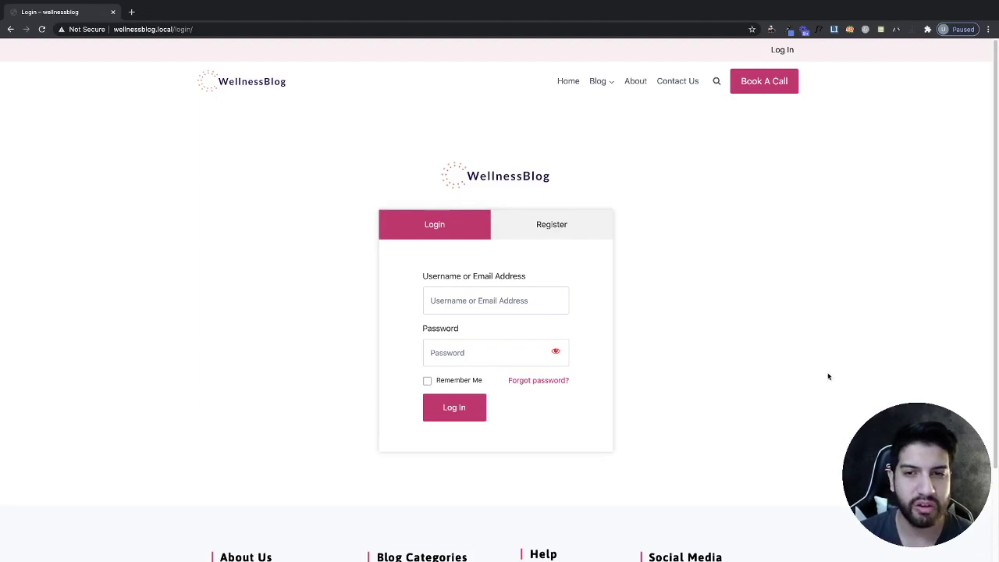
scroll(819, 352, "down", 1)
scroll(819, 352, "up", 1)
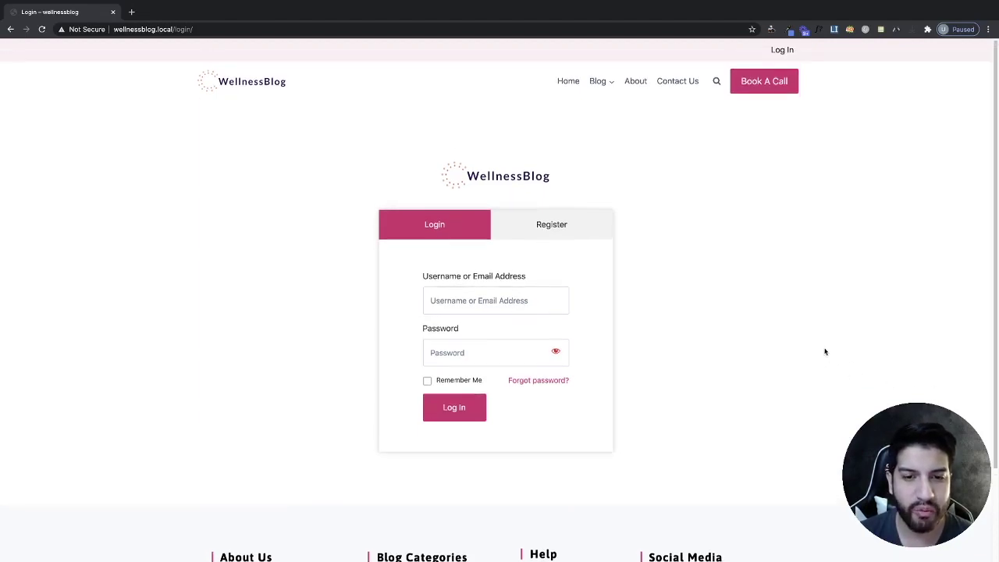
left_click(495, 312)
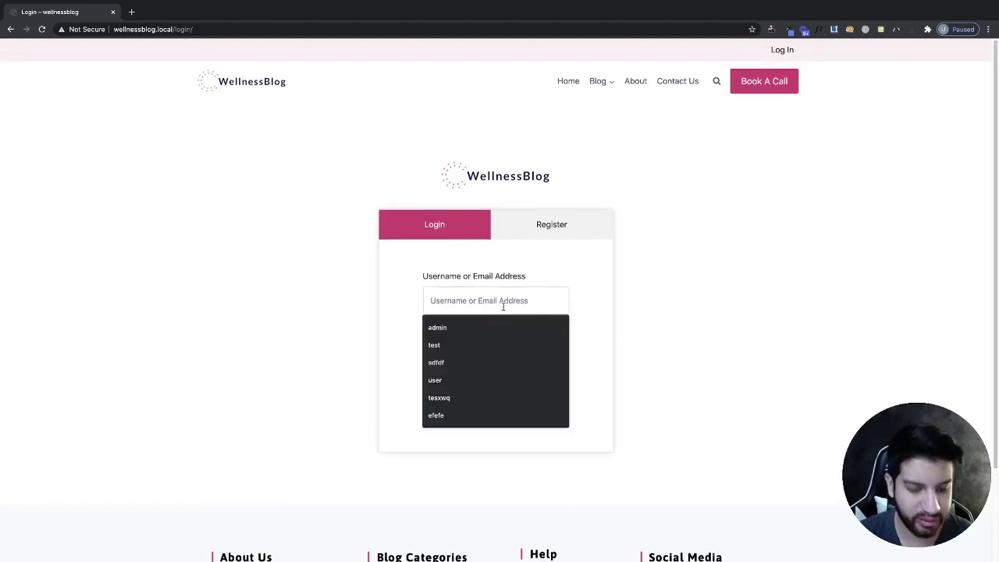
type("sdsad")
left_click(468, 352)
type("sdsadsa")
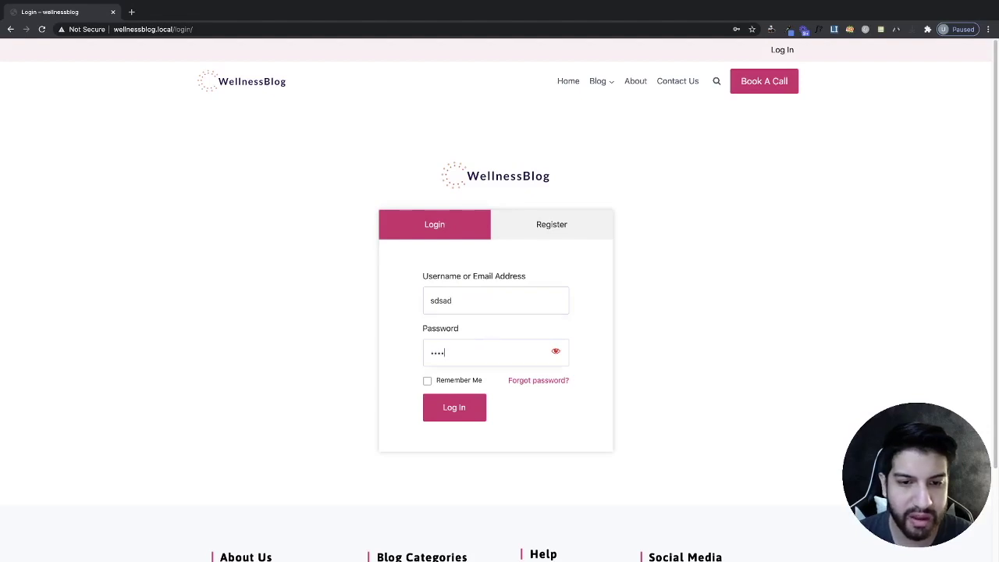
Submit the wrong credentials, then use 'Back to wellnessblog' on the wp-login.php page
left_click(463, 413)
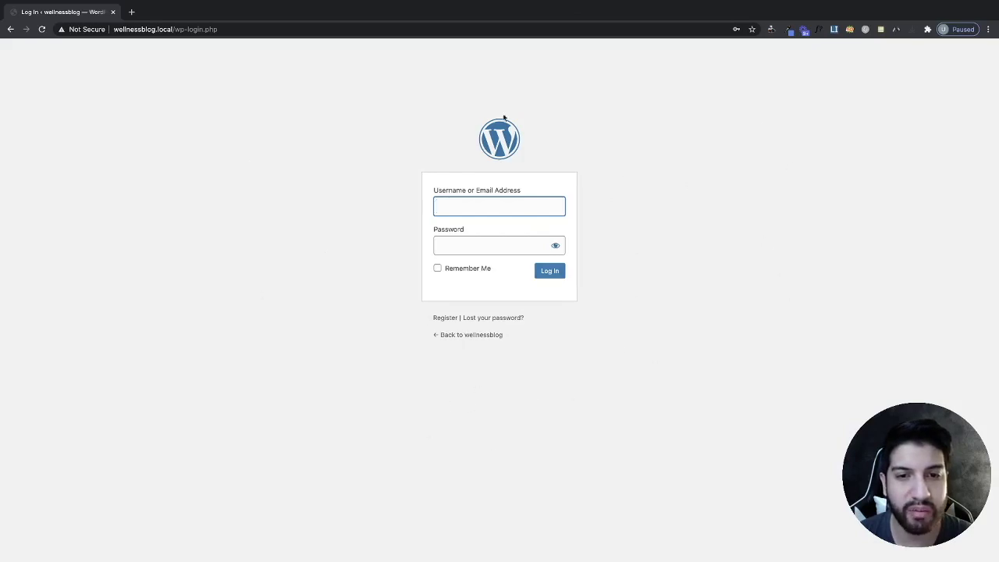
left_click(453, 337)
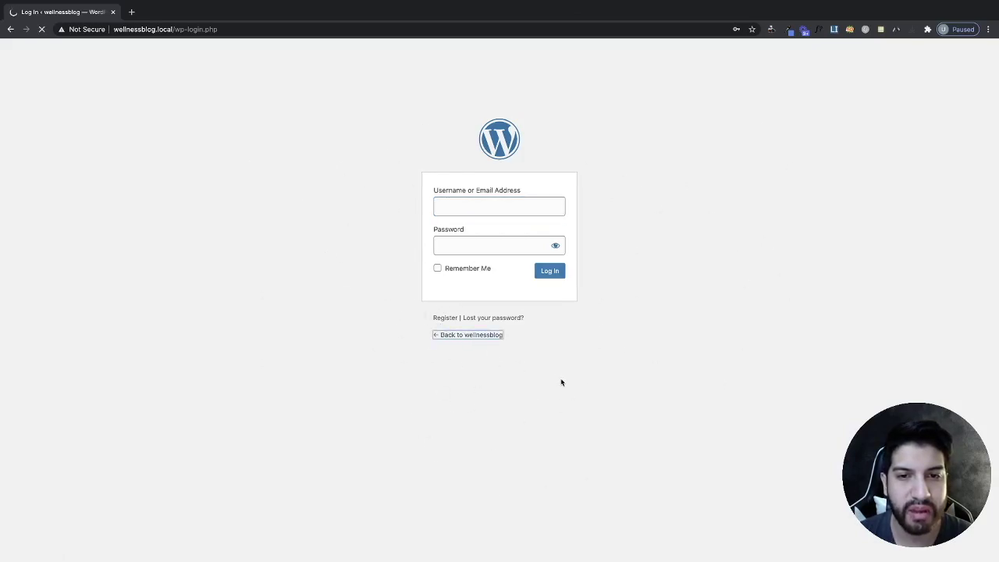
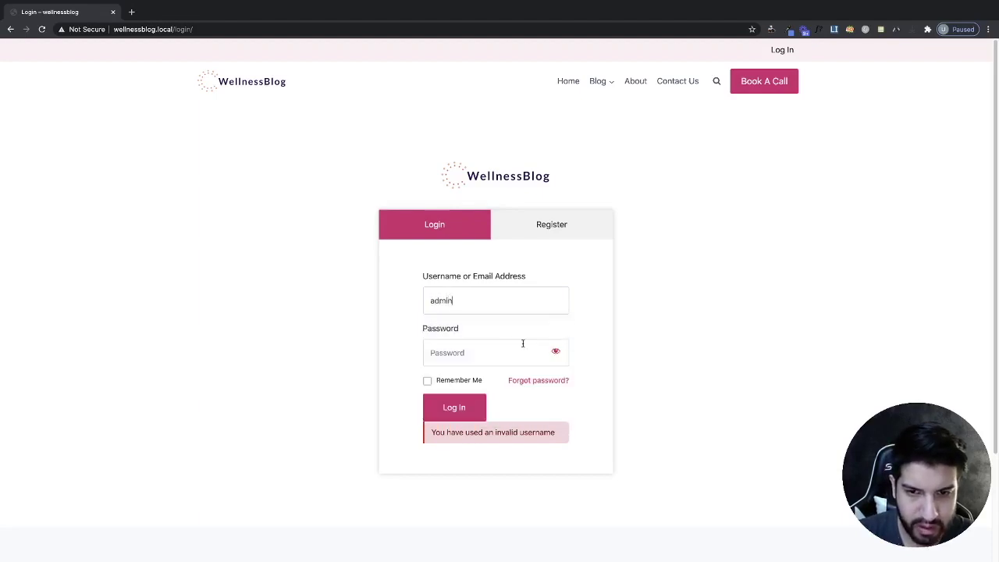
Visit the default Lost Password page from the login form, then return to the WellnessBlog home page
left_click(537, 384)
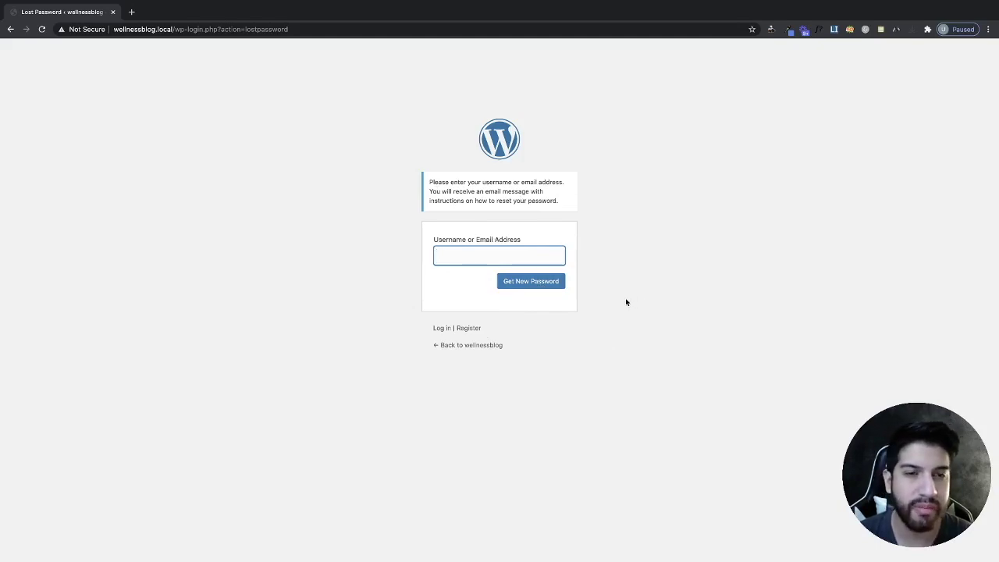
left_click(493, 346)
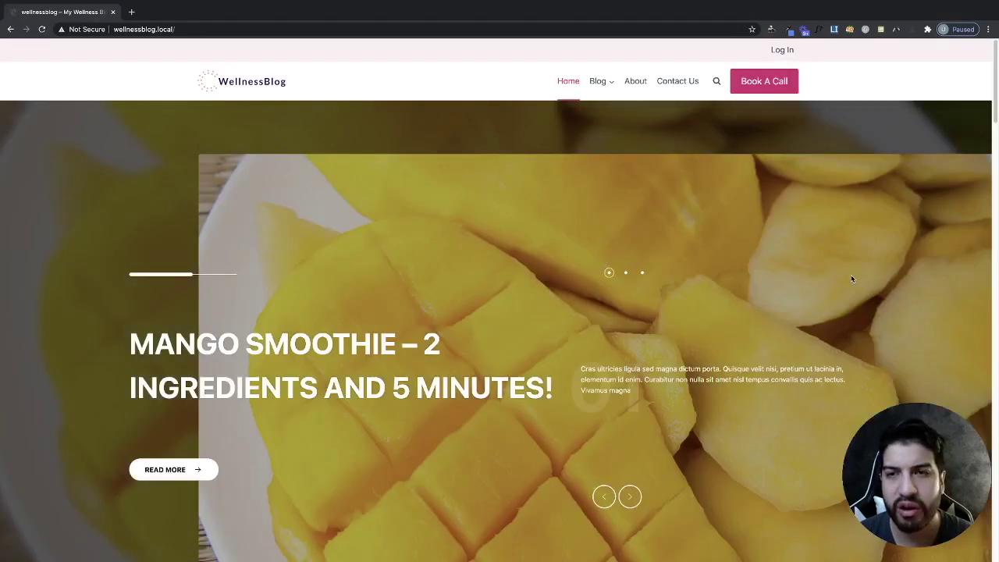
Log in as admin with the account password on the custom /login/ page
left_click(784, 51)
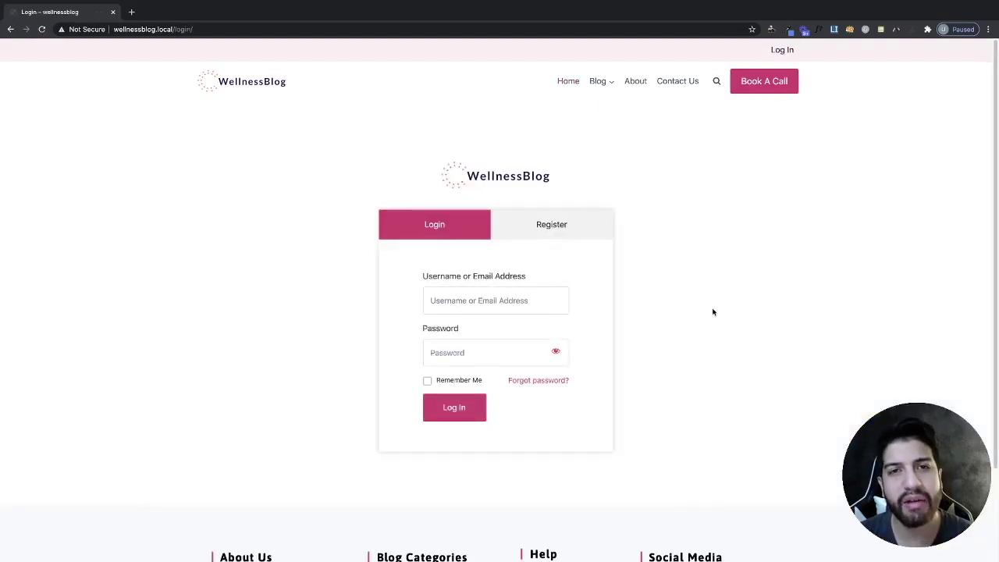
left_click(497, 299)
left_click(746, 318)
left_click(536, 304)
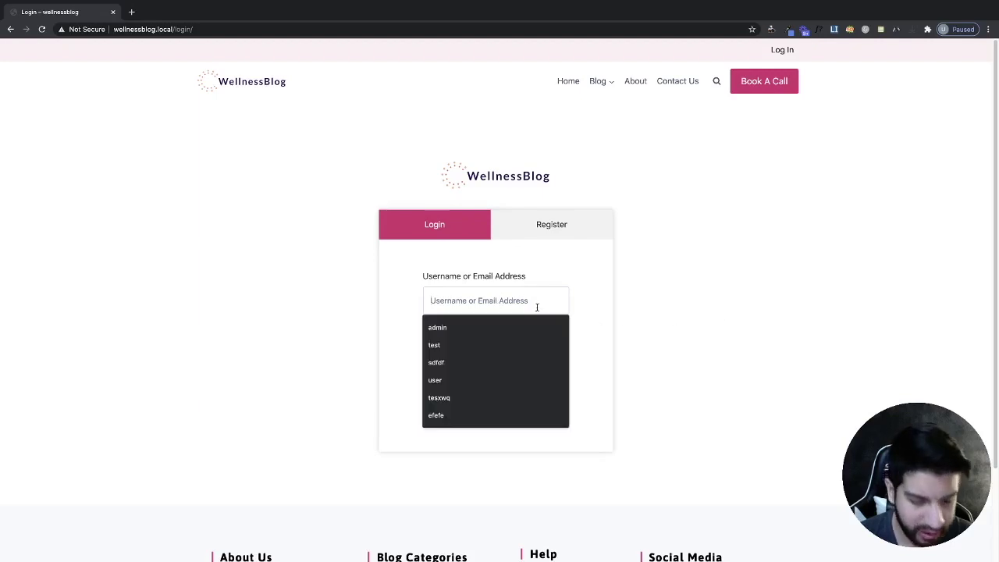
type("admin")
key("Tab")
type("•••••")
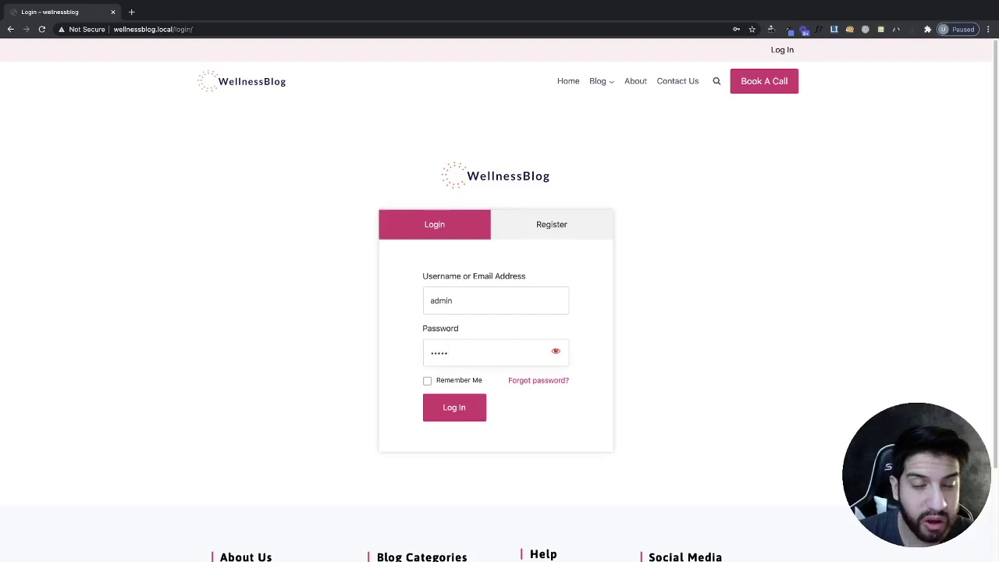
left_click(456, 409)
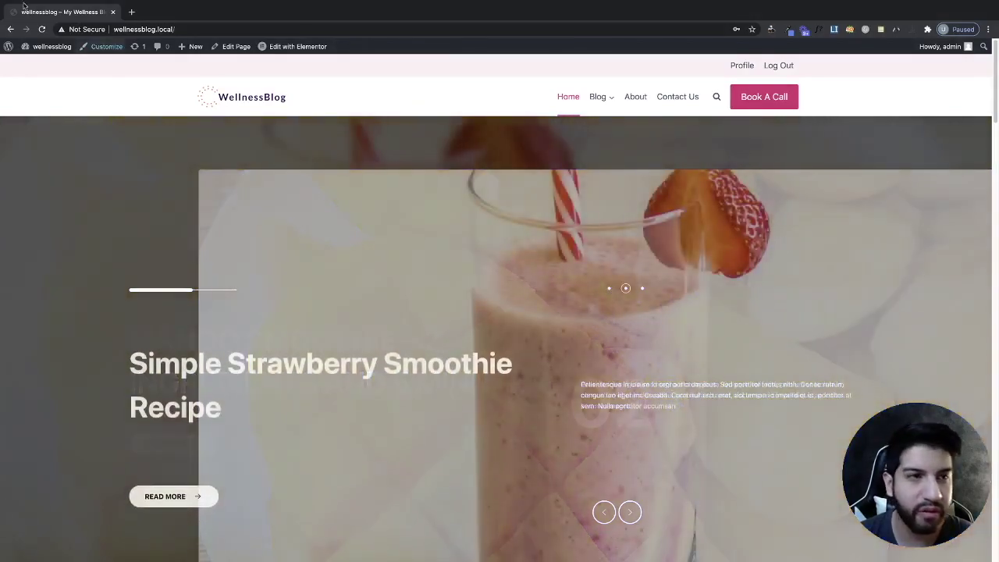
From the Dashboard's Saved Templates list, open the Login template with Elementor
mouse_move(47, 49)
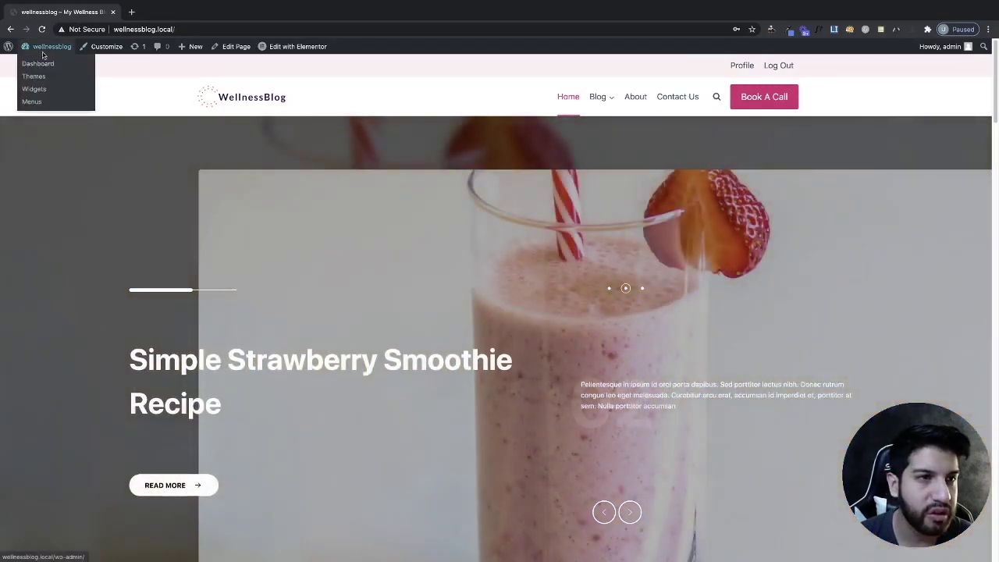
left_click(46, 67)
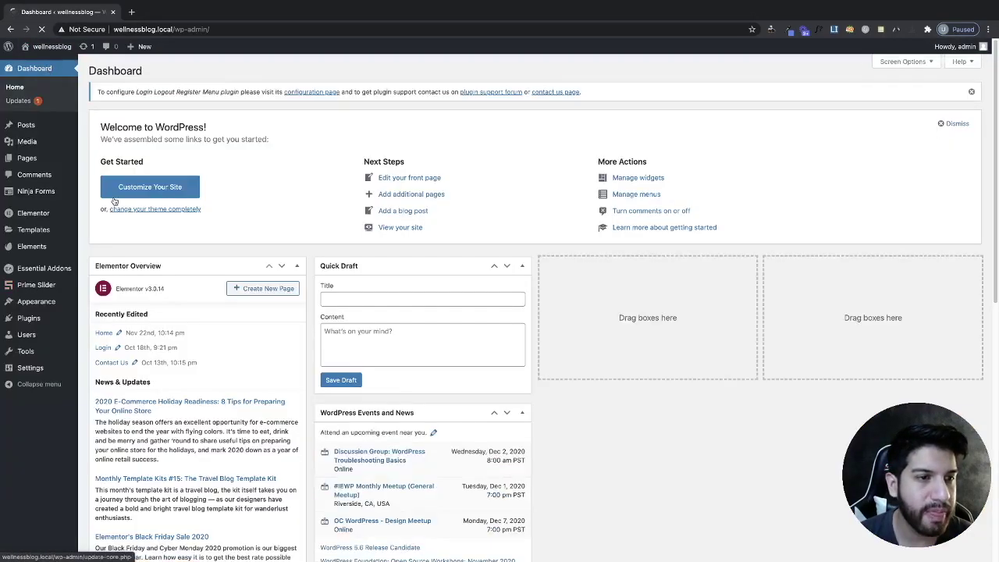
mouse_move(45, 230)
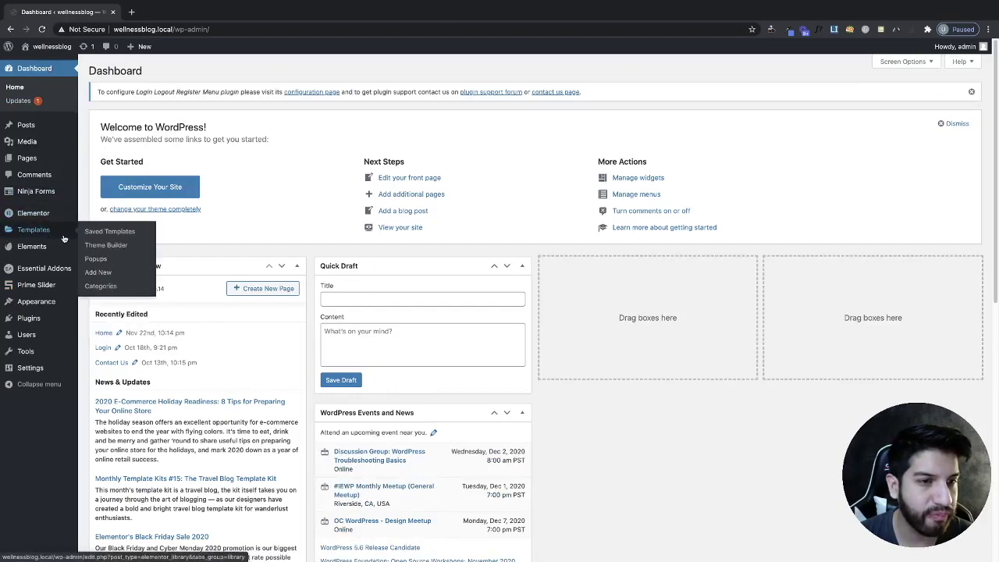
left_click(48, 233)
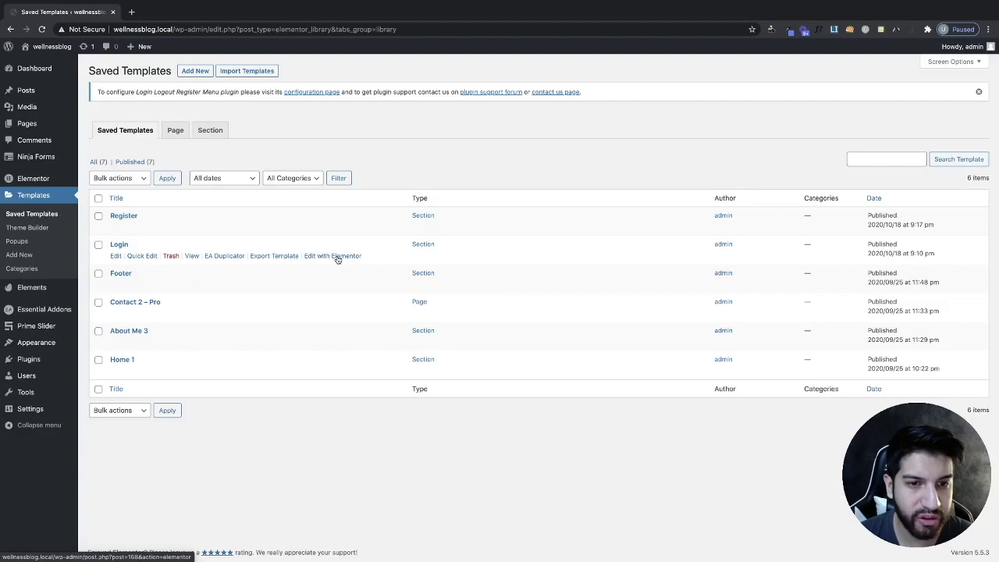
left_click(341, 257)
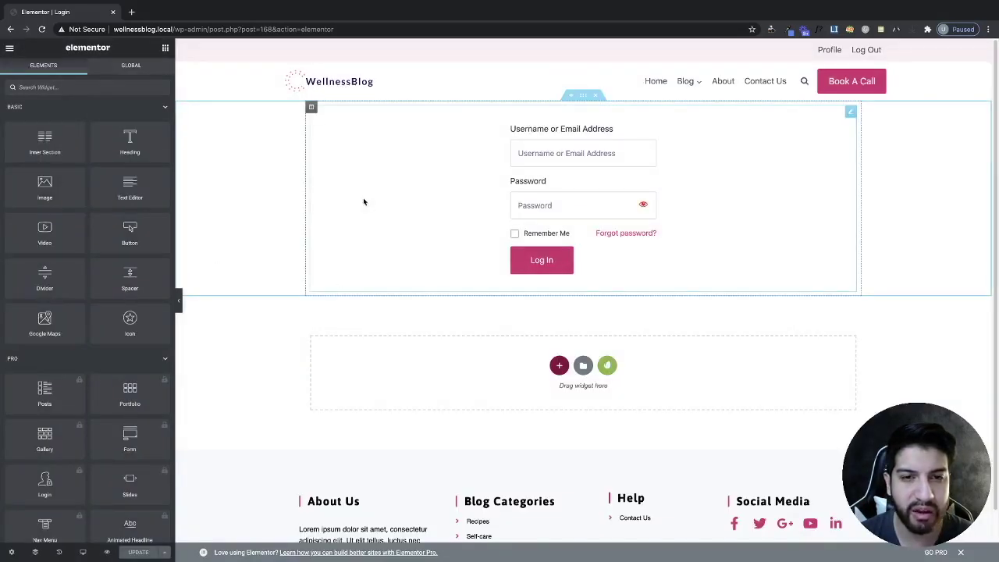
Review the login widget's Redirect After Login URL, then exit Elementor to the dashboard
left_click(757, 210)
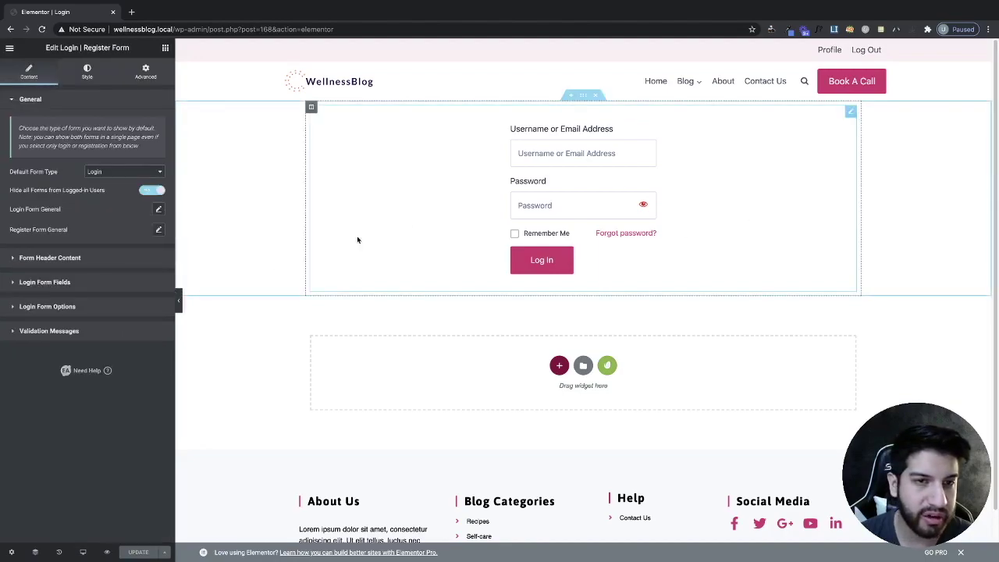
left_click(64, 311)
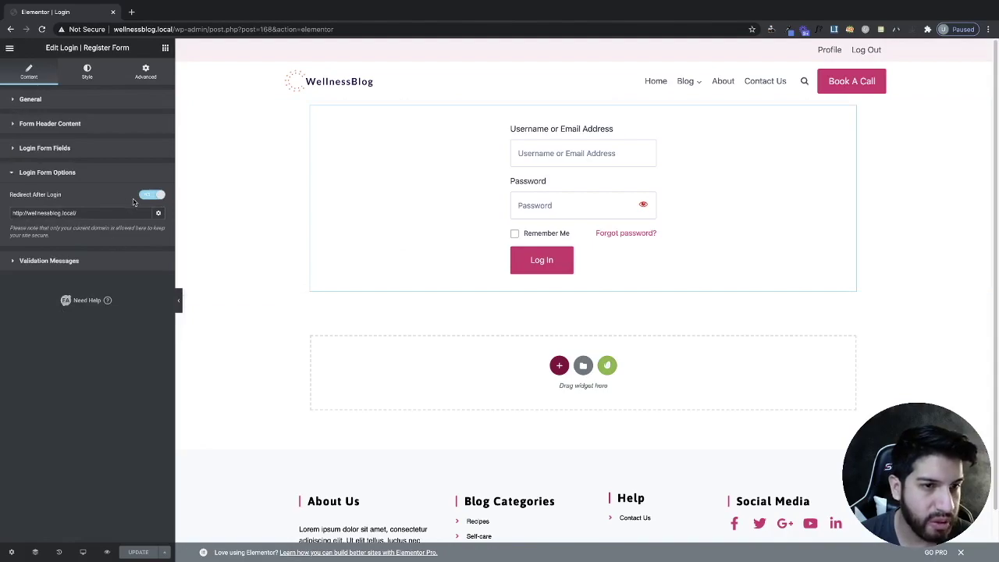
left_click_drag(92, 212, 10, 215)
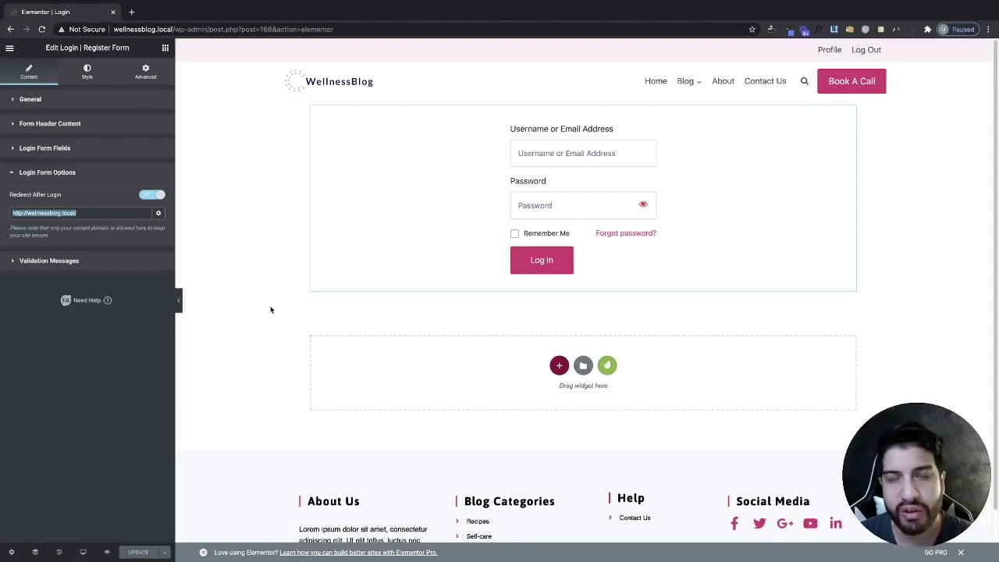
left_click(10, 48)
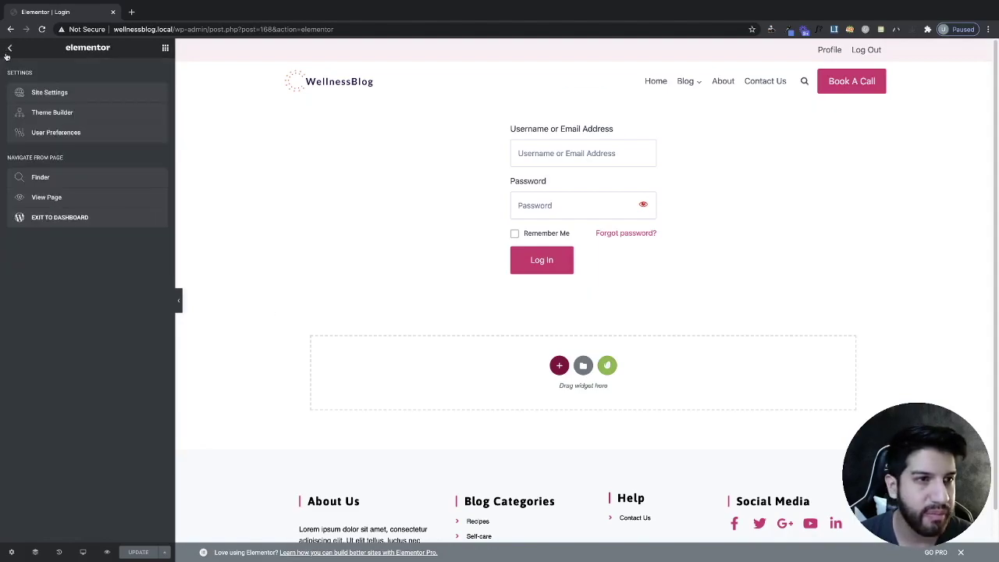
left_click(78, 226)
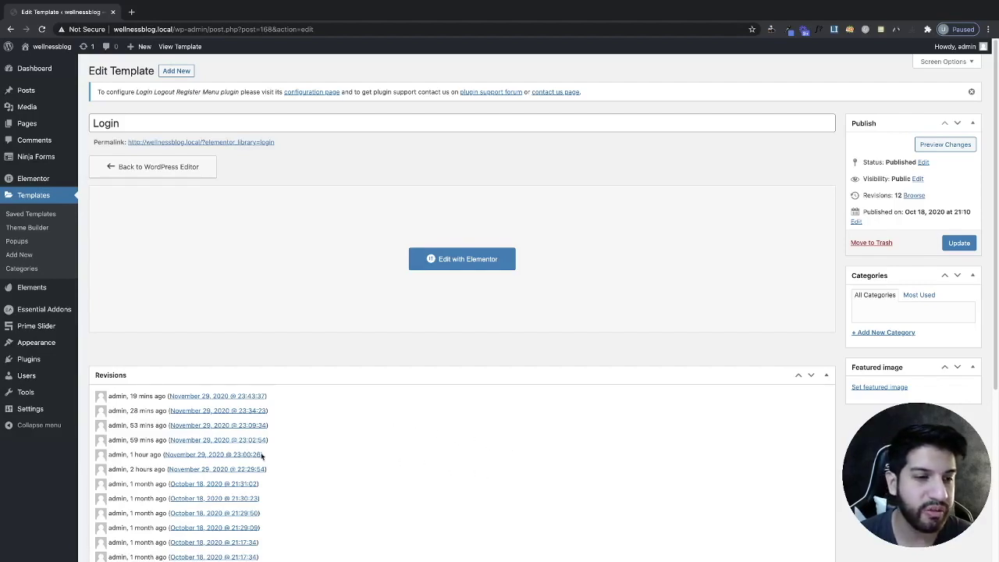
Open Kadence's functions.php in the Theme Editor and add blank lines after its last line
mouse_move(50, 343)
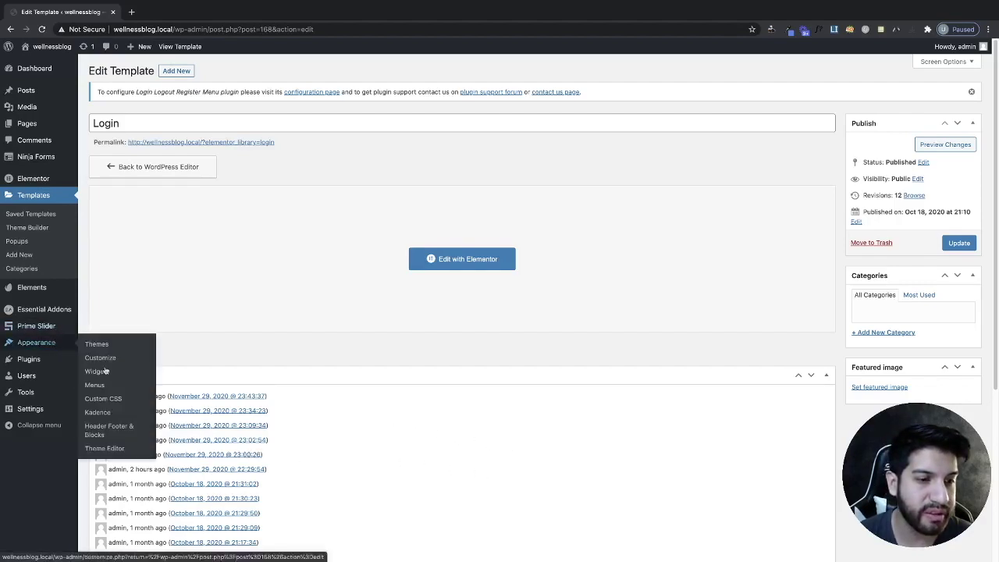
left_click(132, 451)
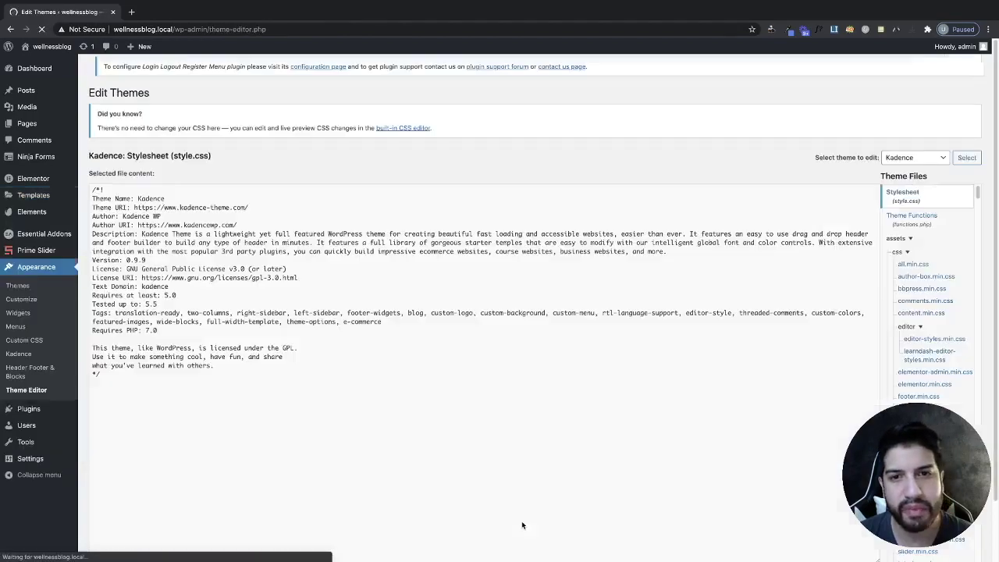
left_click(903, 228)
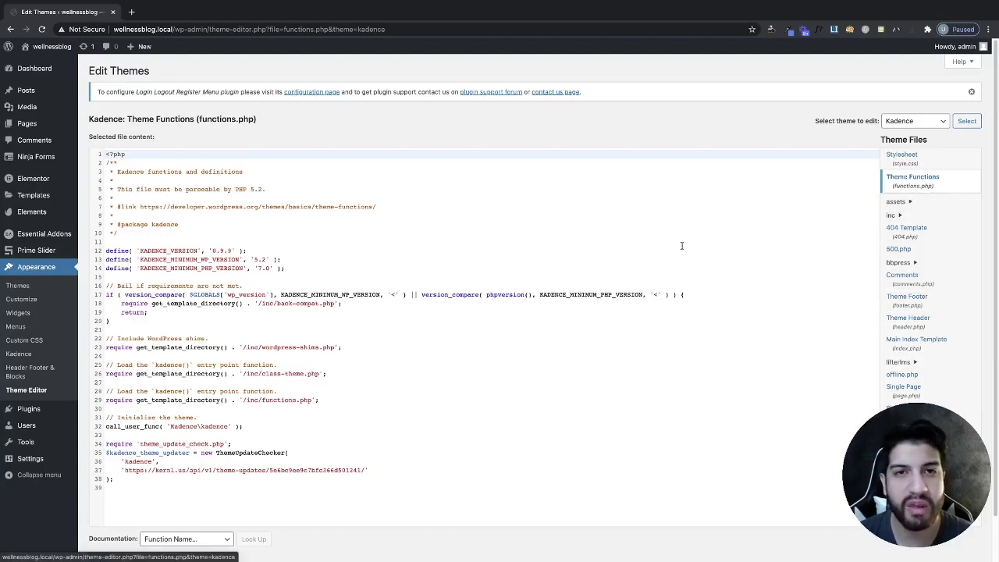
scroll(392, 384, "down", 1)
left_click(241, 471)
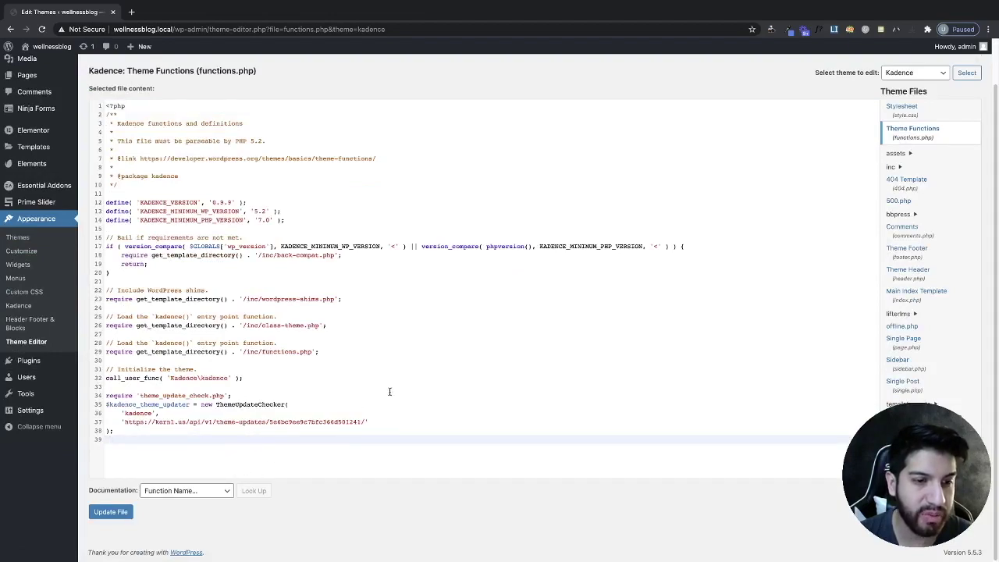
key("Return")
key("Return")
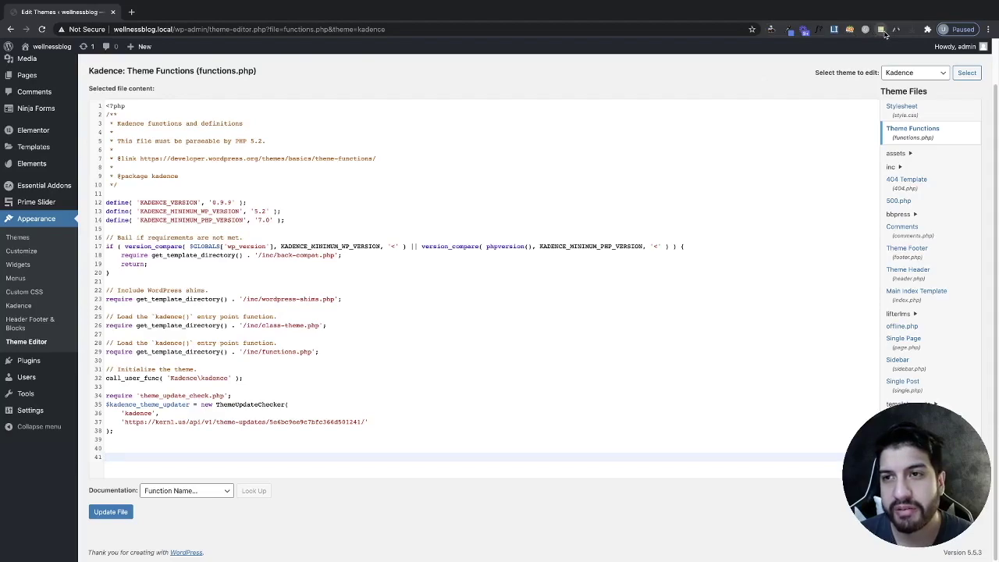
Paste the custom_login_page redirect code from the saved note into functions.php at line 41
left_click(881, 29)
left_click_drag(619, 162, 587, 95)
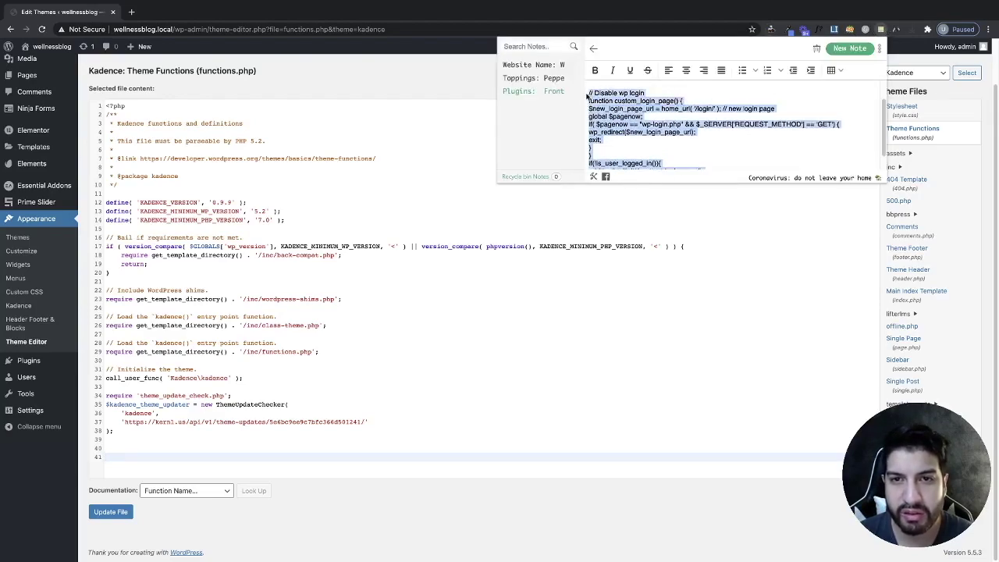
key("ctrl+c")
left_click(149, 451)
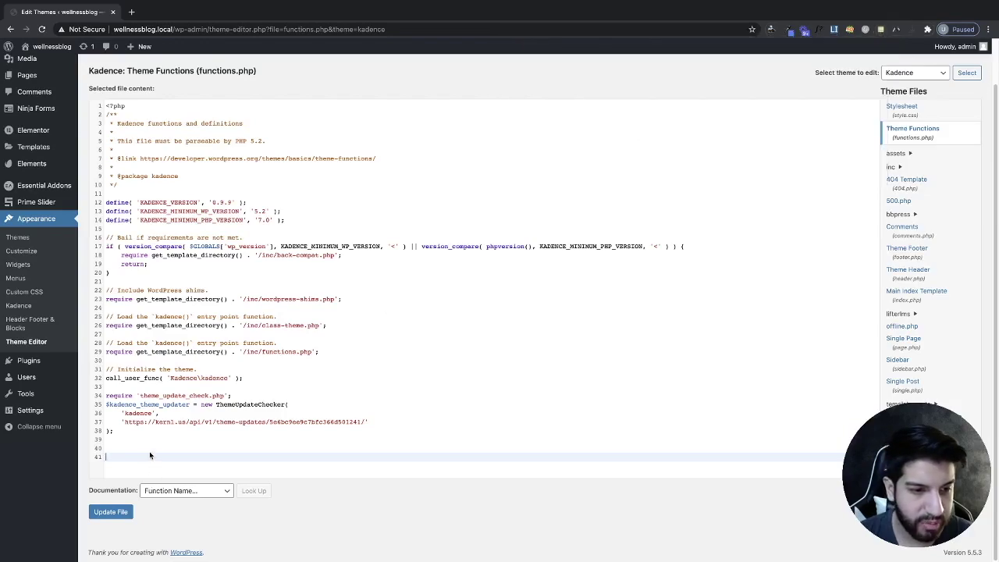
key("ctrl+v")
Save functions.php with the Disable wp login redirect and check the login path on line 43
left_click_drag(115, 376, 181, 375)
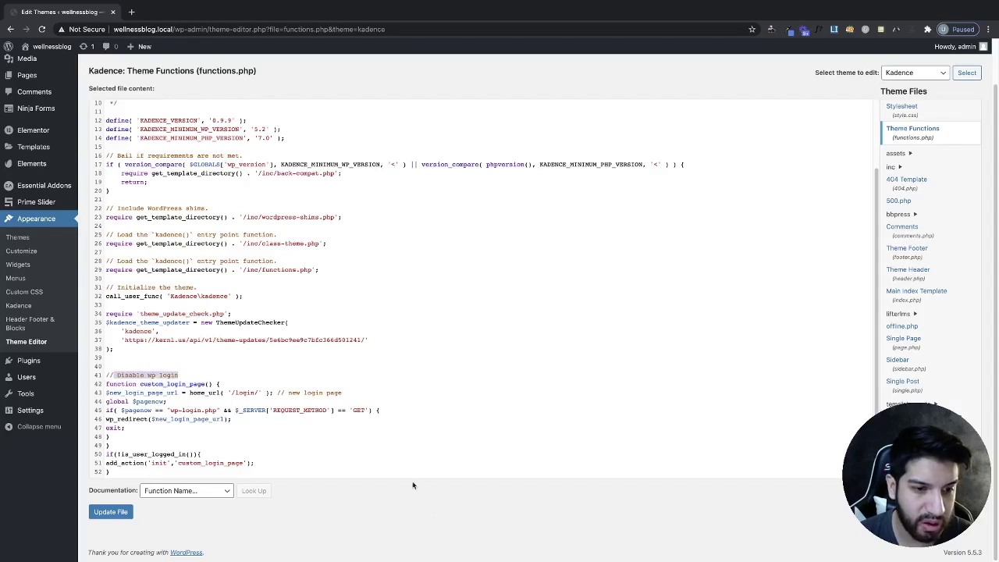
left_click(122, 516)
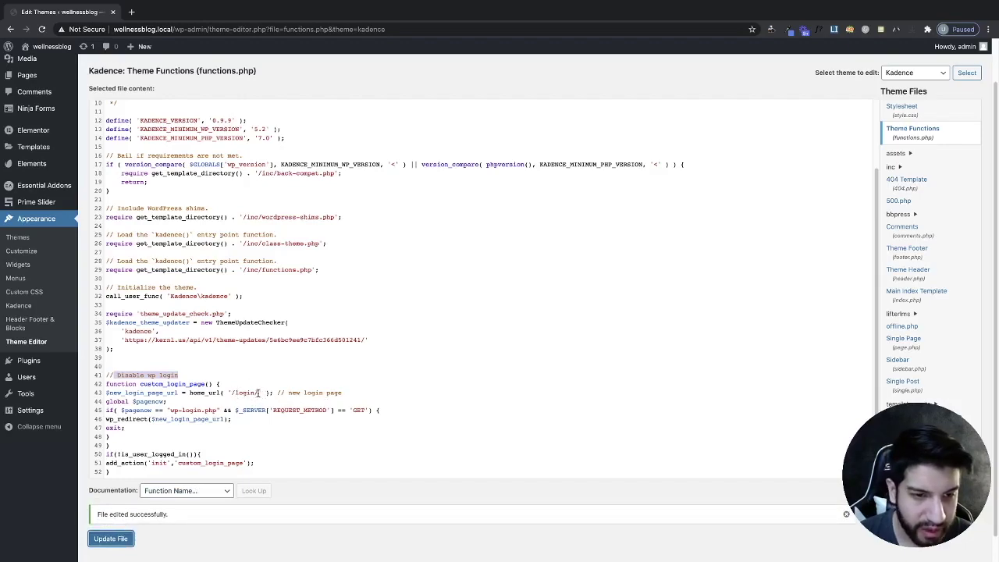
left_click_drag(257, 392, 238, 392)
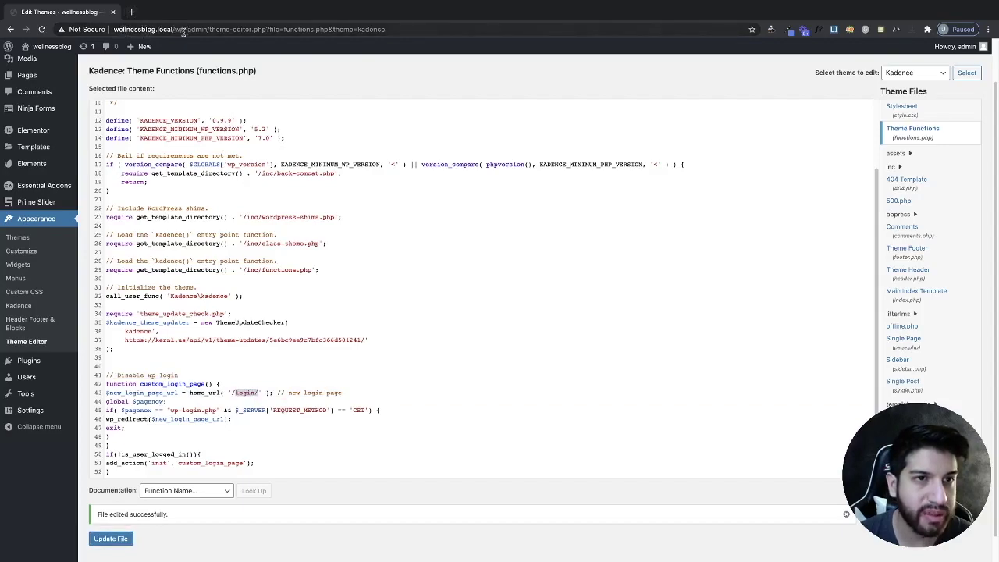
Review the 'login' redirect path on line 43 of functions.php
left_click(255, 392)
left_click_drag(255, 393, 234, 392)
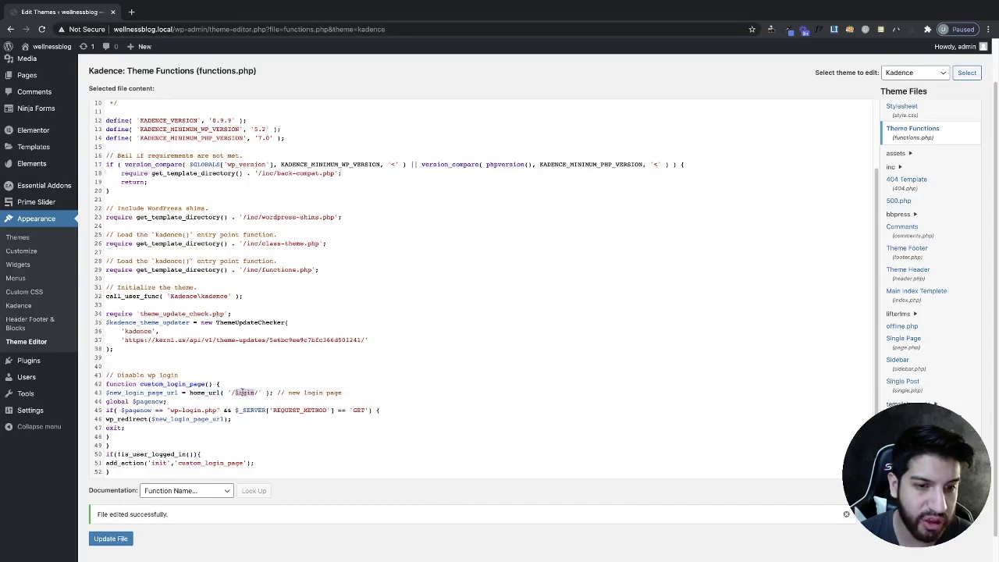
left_click(256, 393)
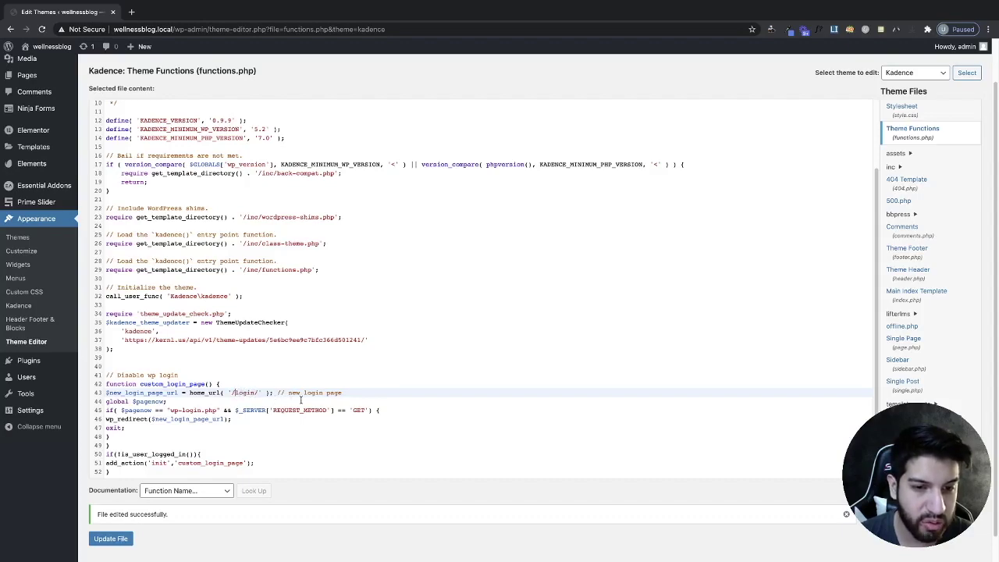
scroll(328, 398, "down", 1)
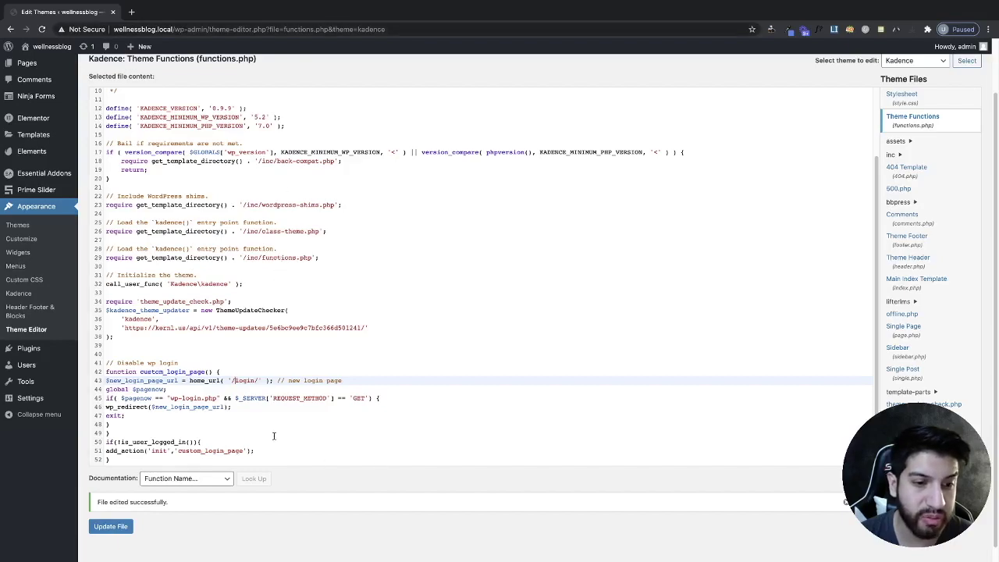
scroll(274, 436, "down", 1)
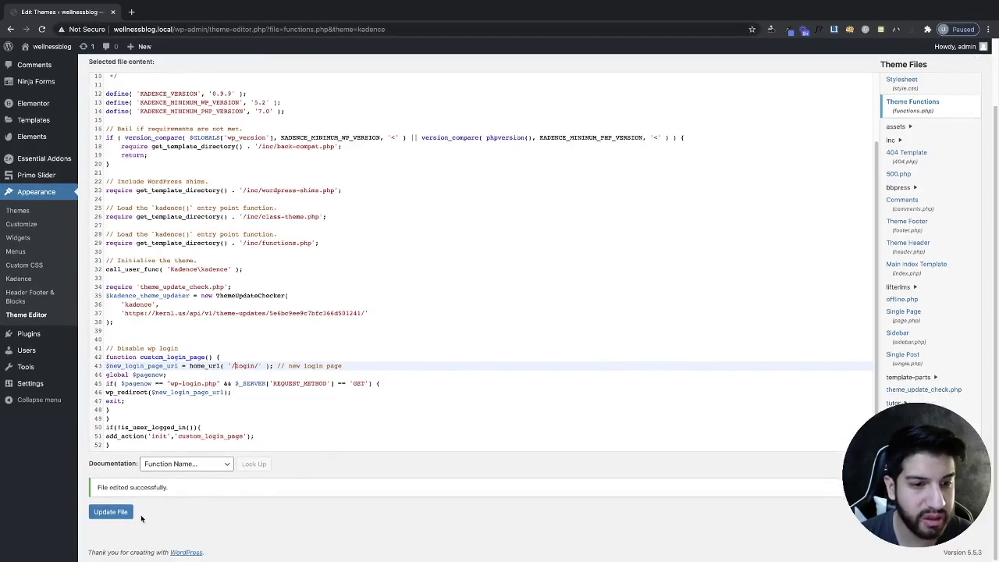
Save functions.php again and log out from the Howdy, admin menu
left_click(116, 514)
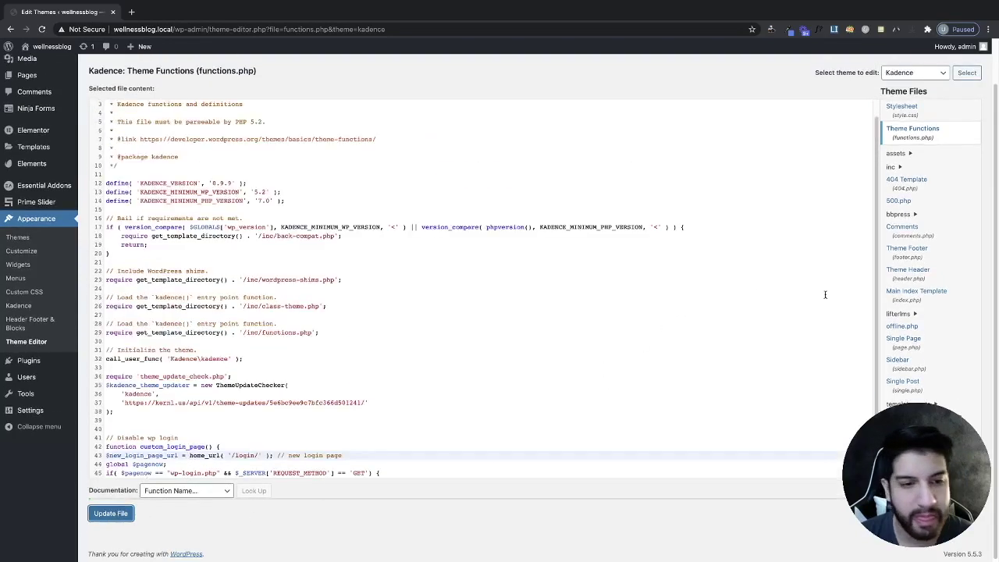
scroll(828, 294, "up", 2)
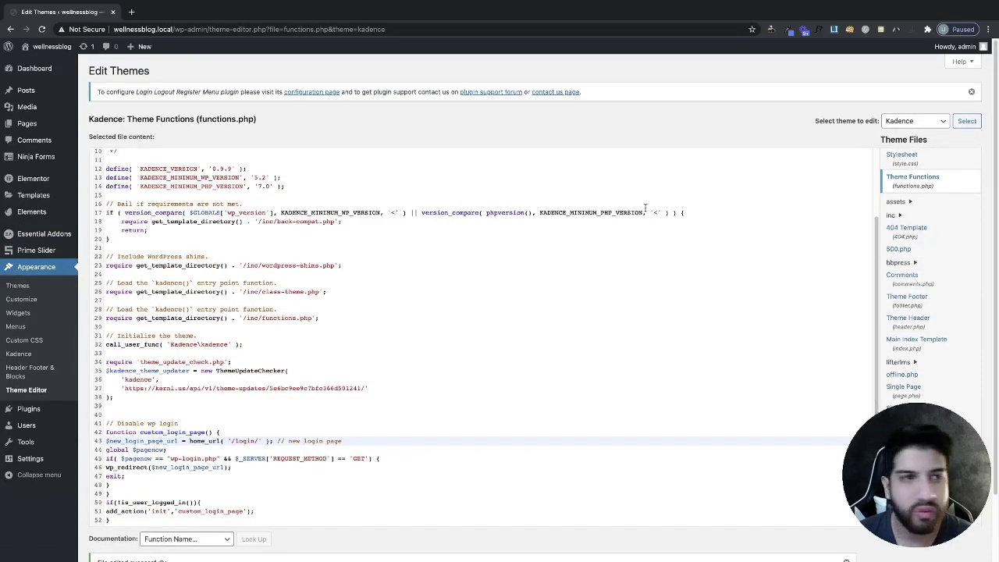
mouse_move(953, 48)
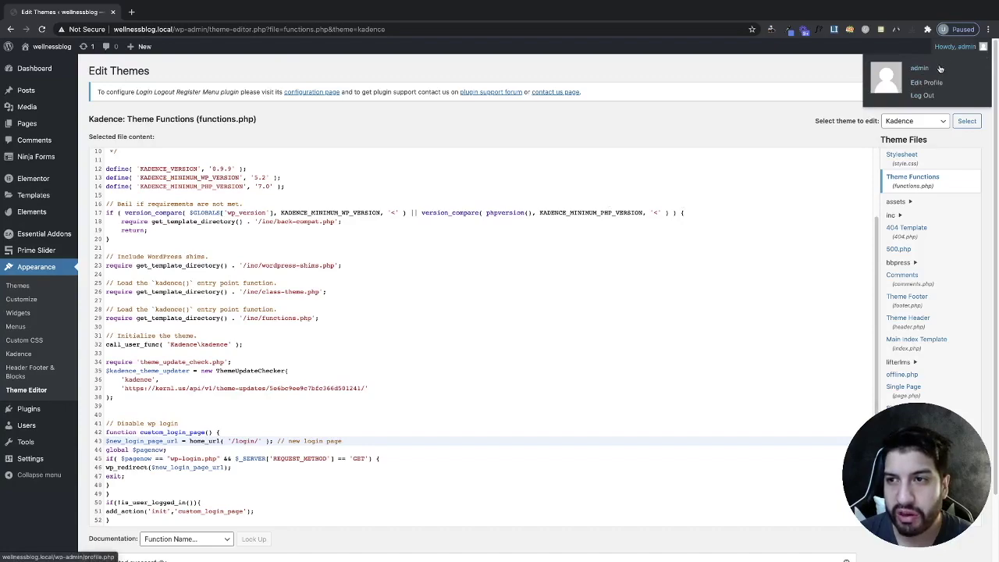
left_click(921, 96)
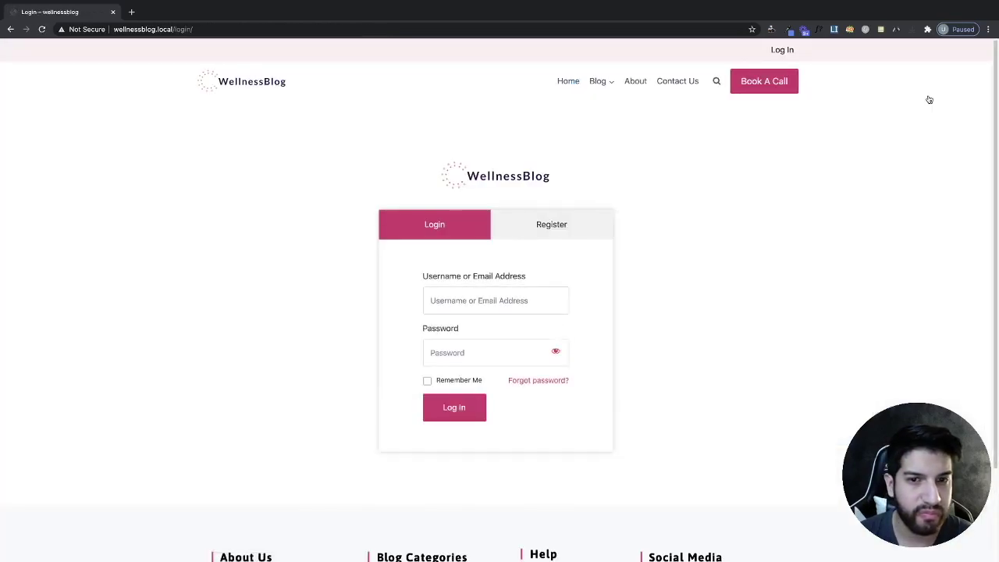
Try logging in with bogus username 'asdsafsf' and a bogus password, confirming the invalid-username error
left_click(451, 301)
type("asdsafsf")
key("Tab")
type("asdf")
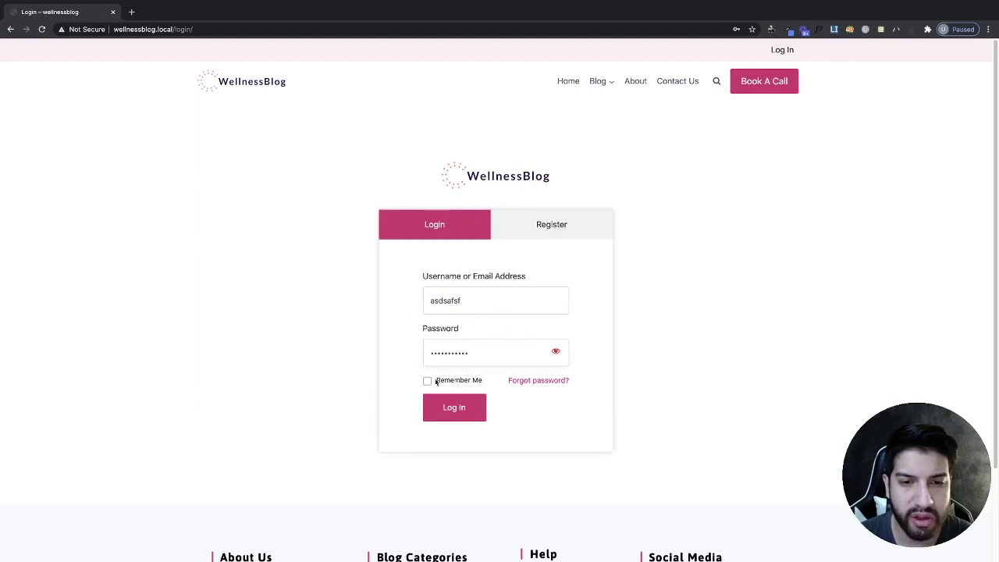
left_click(467, 420)
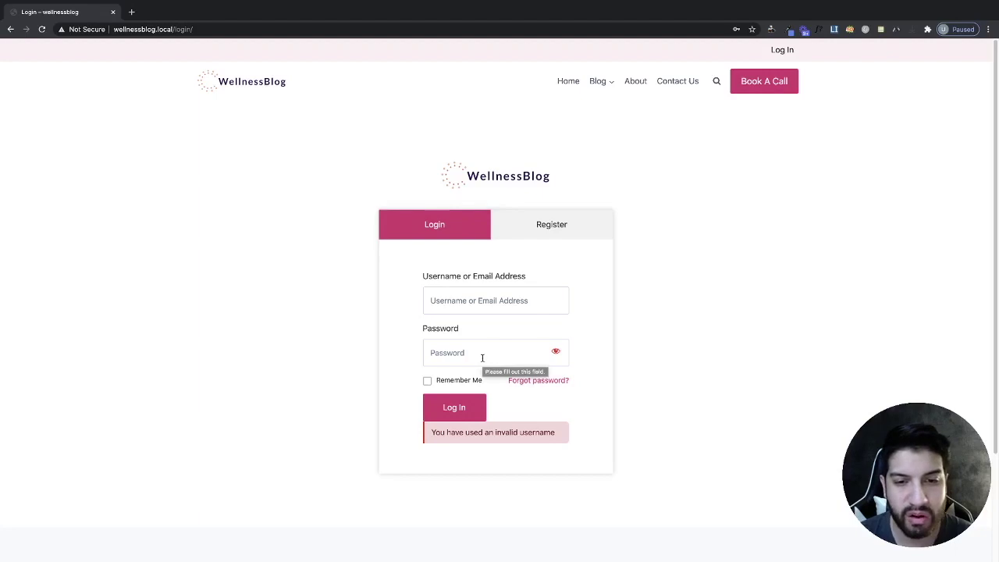
left_click(462, 302)
left_click(694, 310)
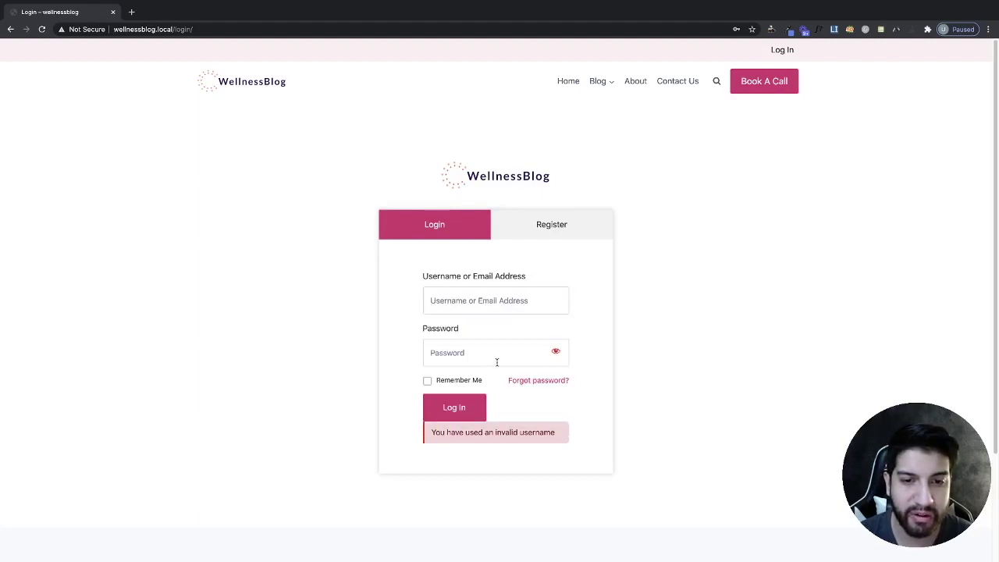
left_click_drag(430, 432, 554, 432)
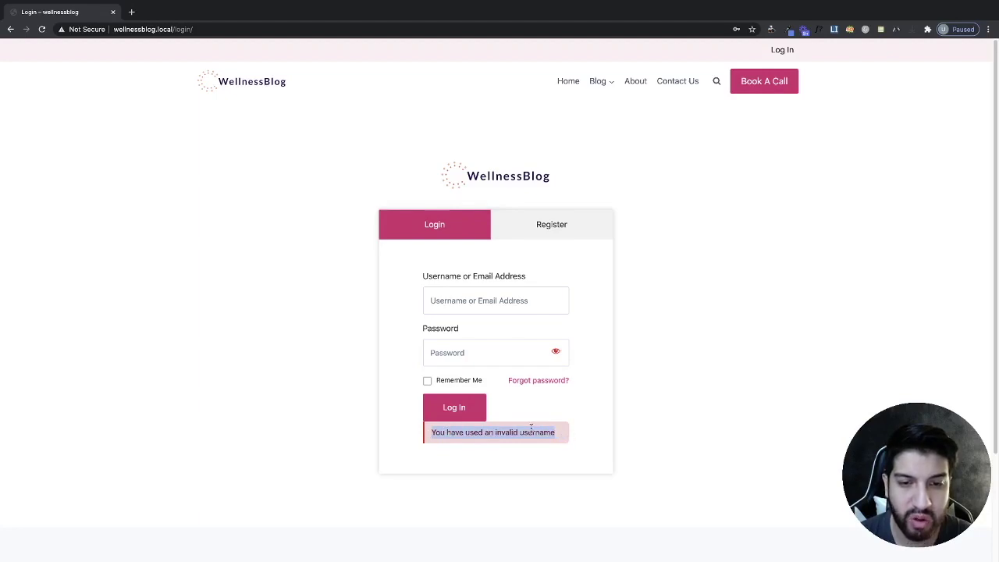
left_click(564, 438)
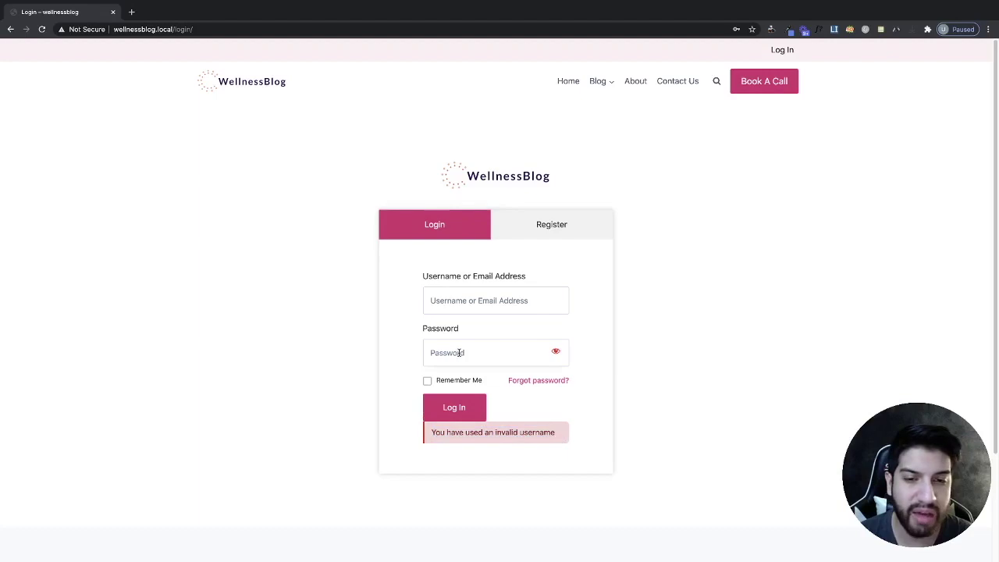
Log in as admin using the autofill username suggestion and the account password
left_click(464, 306)
left_click(666, 281)
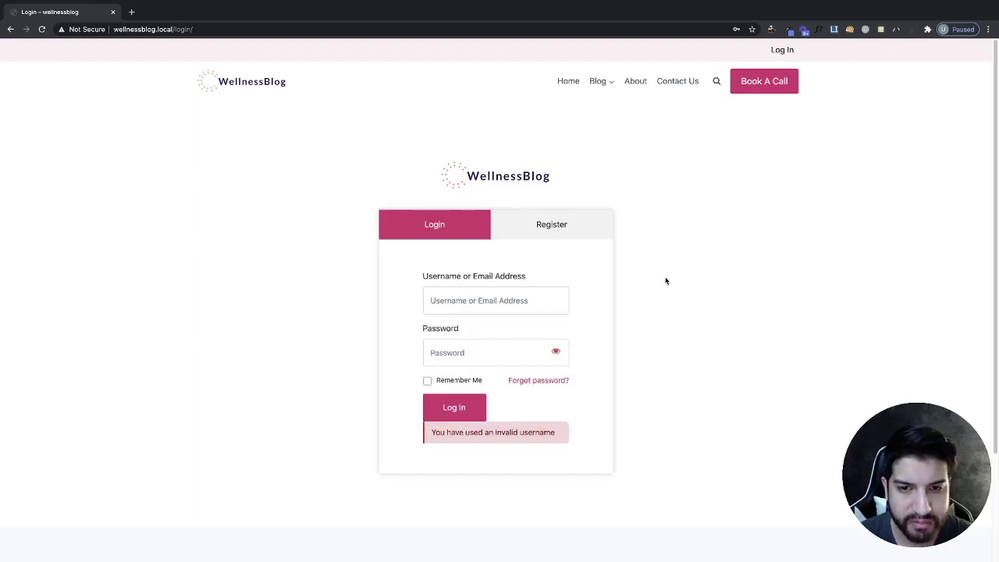
left_click(516, 306)
type("admin")
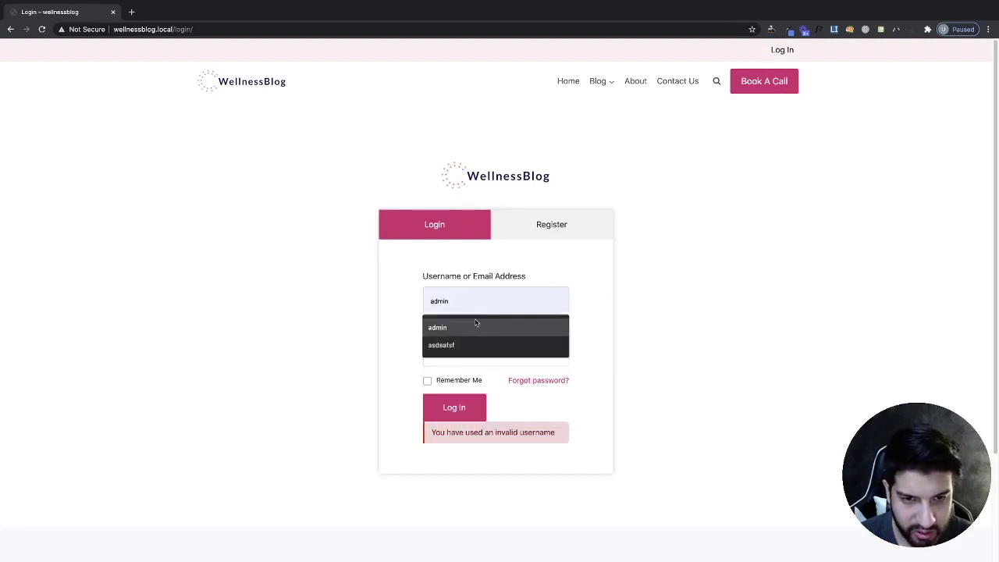
left_click(474, 327)
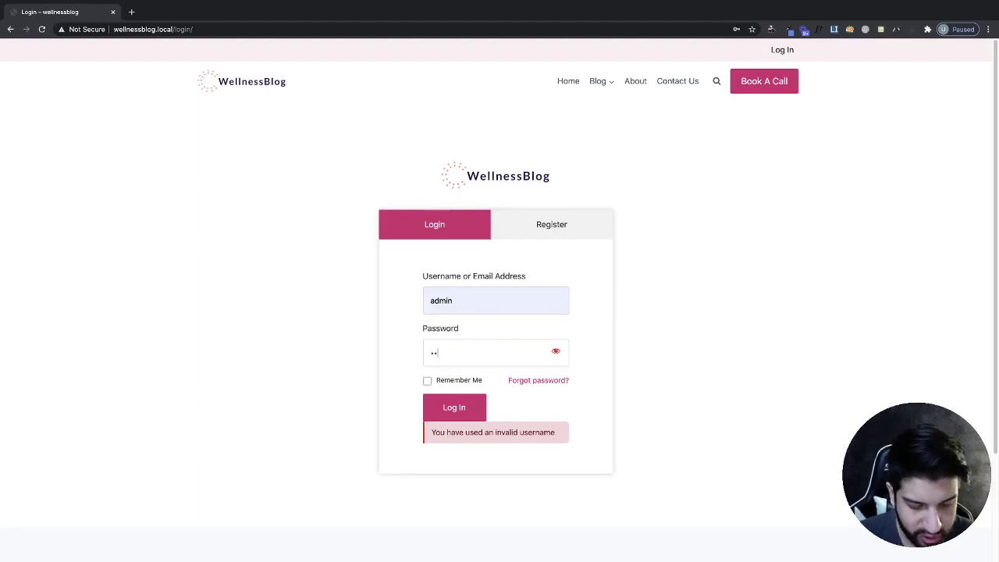
left_click(455, 406)
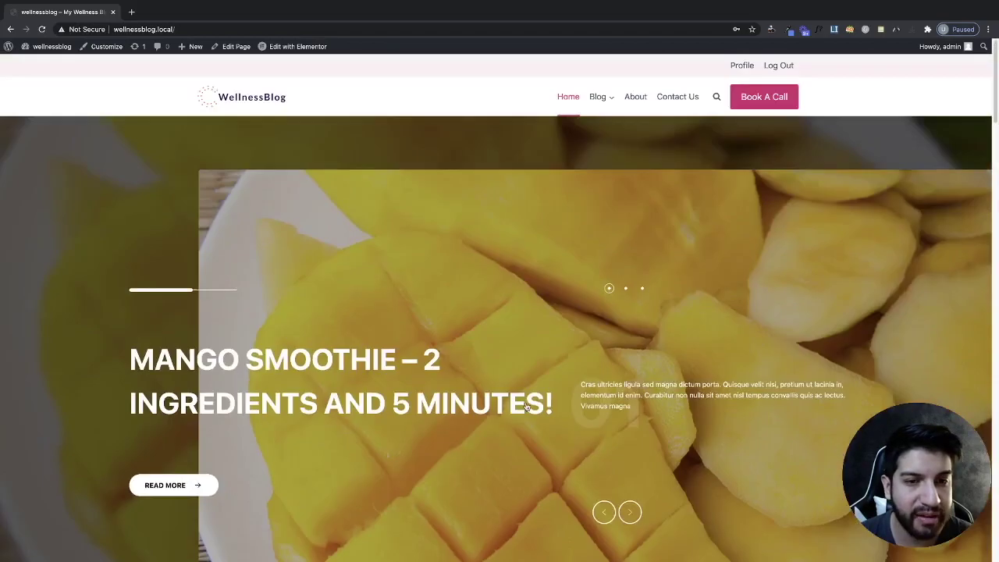
Log out and try the Forgot password? link on the custom login page
left_click(781, 66)
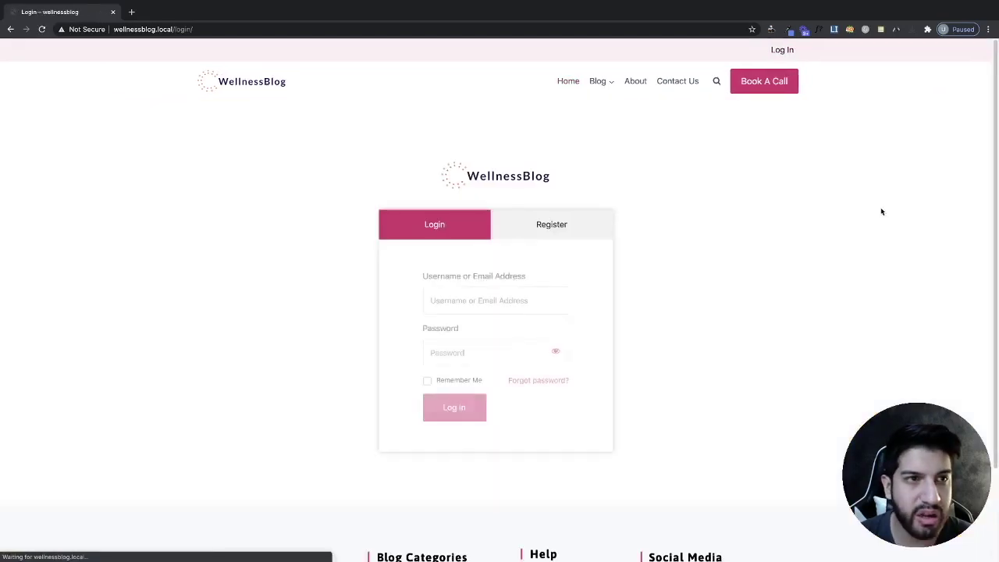
left_click(546, 381)
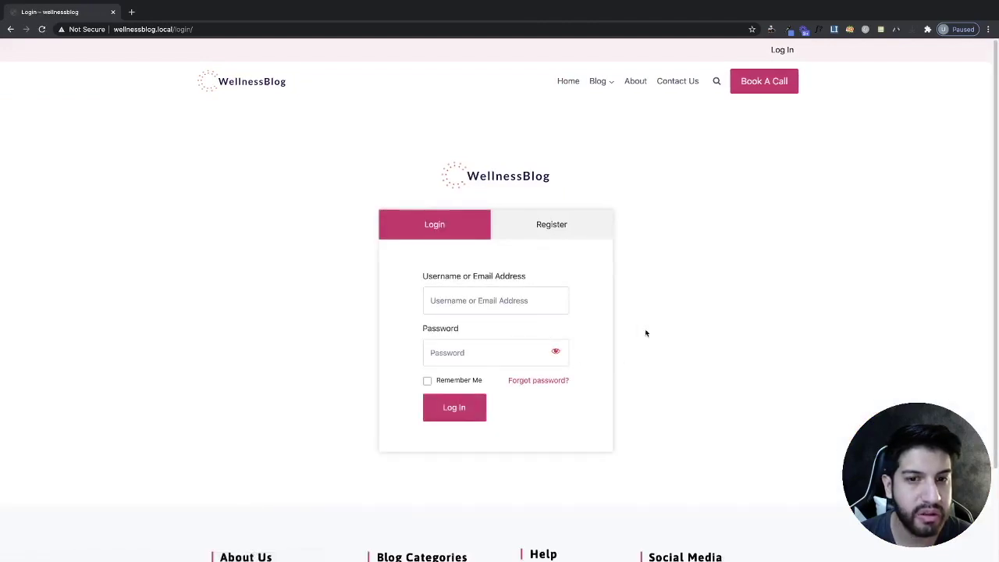
left_click(563, 383)
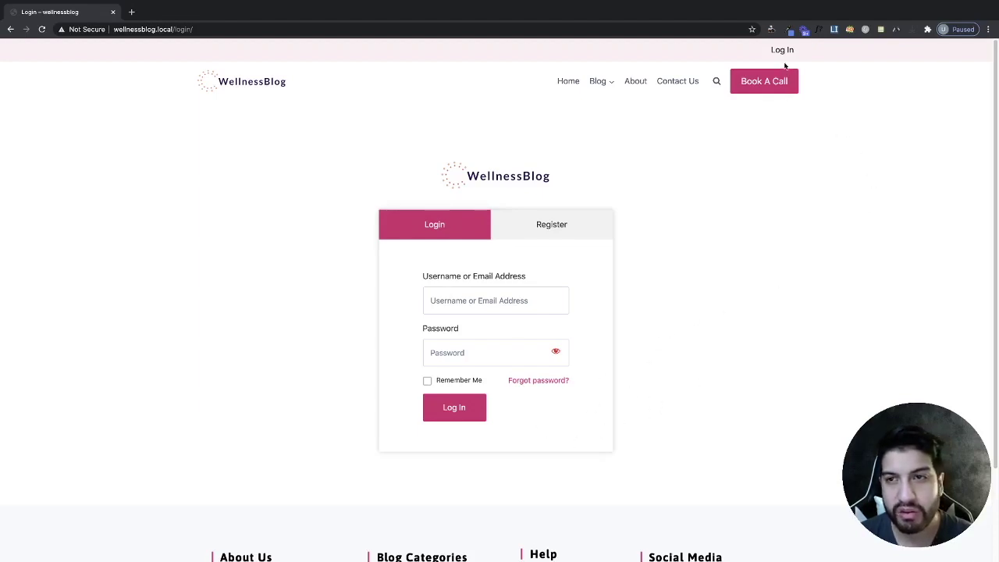
Log back in as admin with the saved username and the account password
left_click(478, 297)
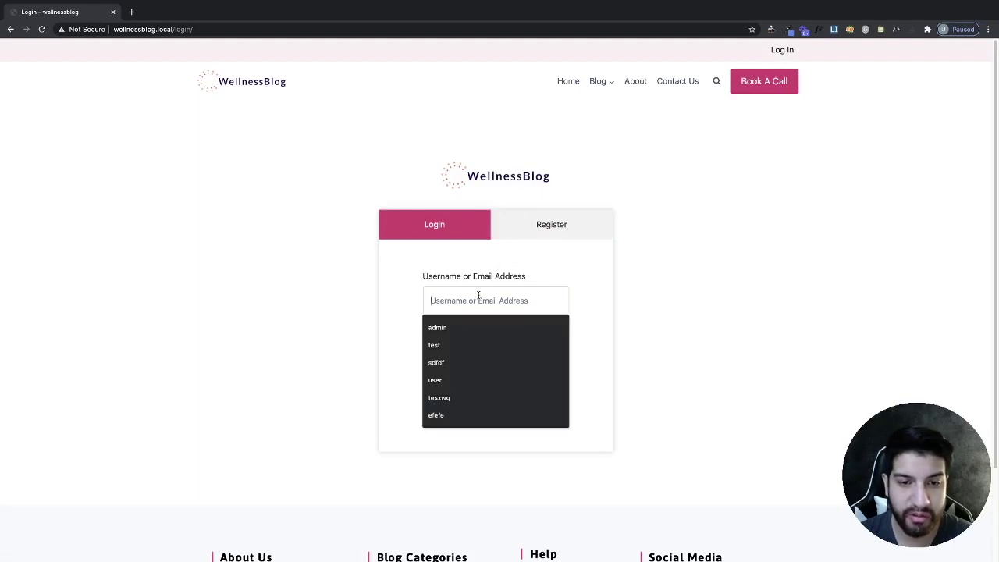
left_click(468, 329)
left_click(449, 355)
type("admin")
left_click(449, 401)
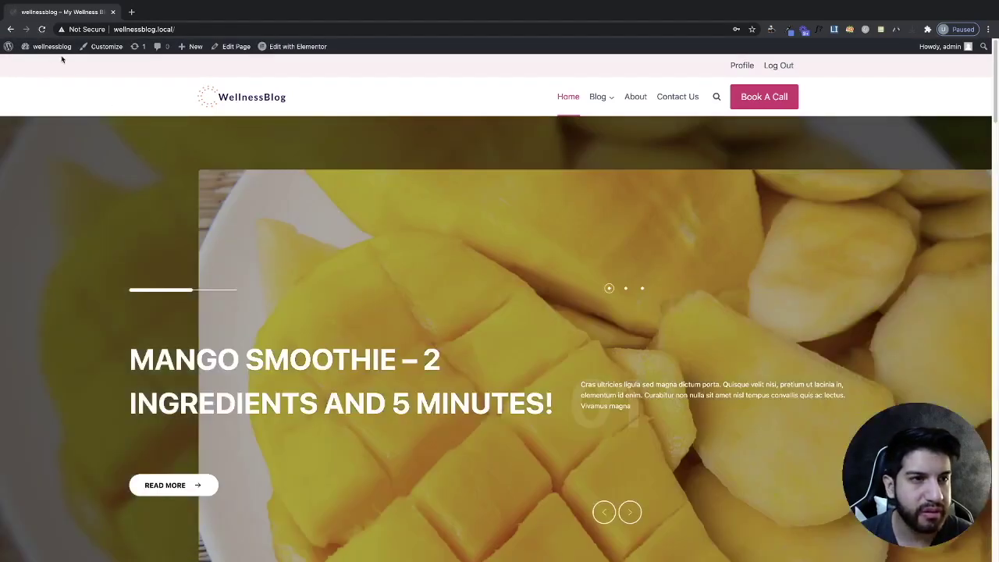
Delete the Redirection plugin and its data from the Plugins list, confirming the prompt
mouse_move(47, 48)
left_click(43, 64)
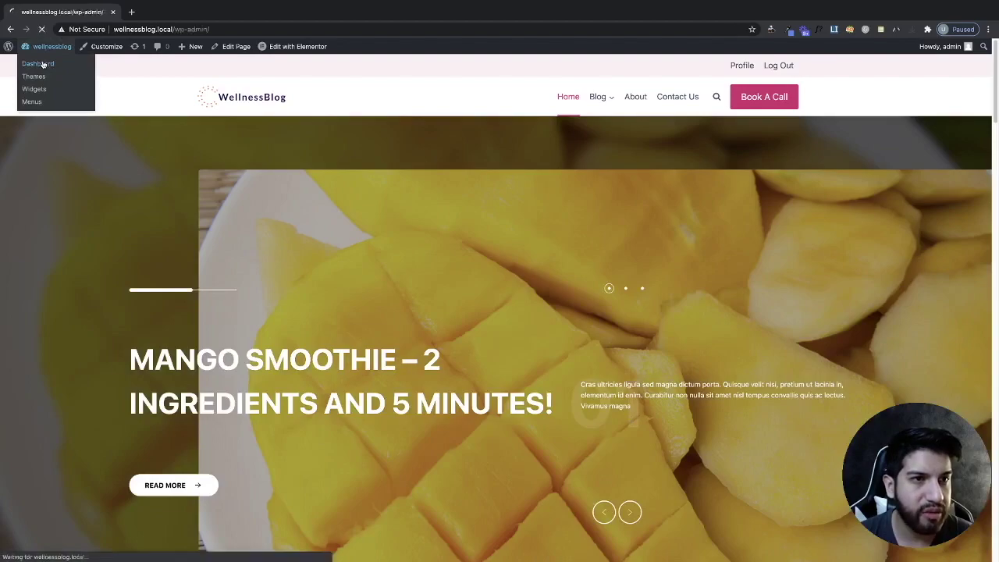
scroll(644, 414, "down", 3)
scroll(636, 404, "up", 3)
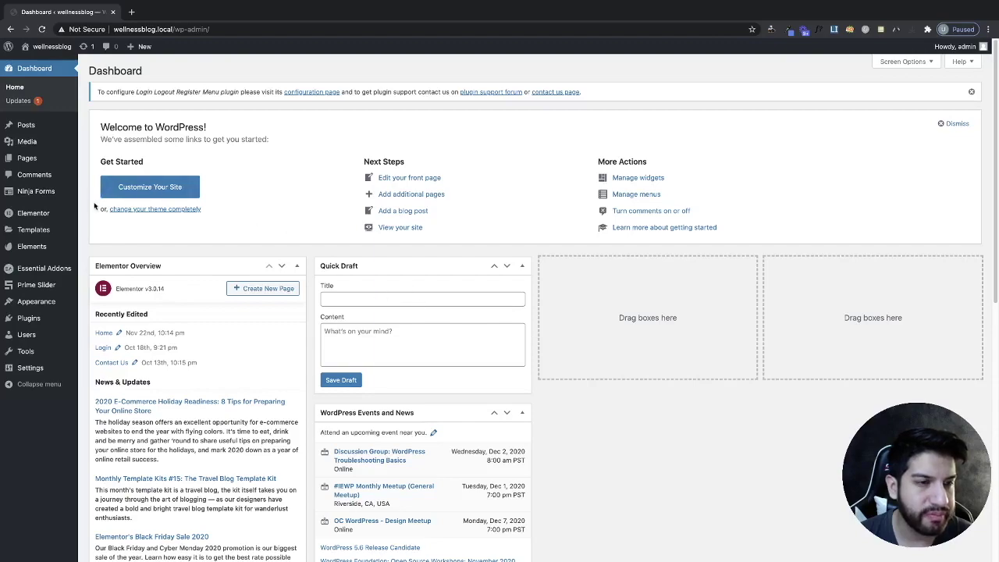
left_click(34, 322)
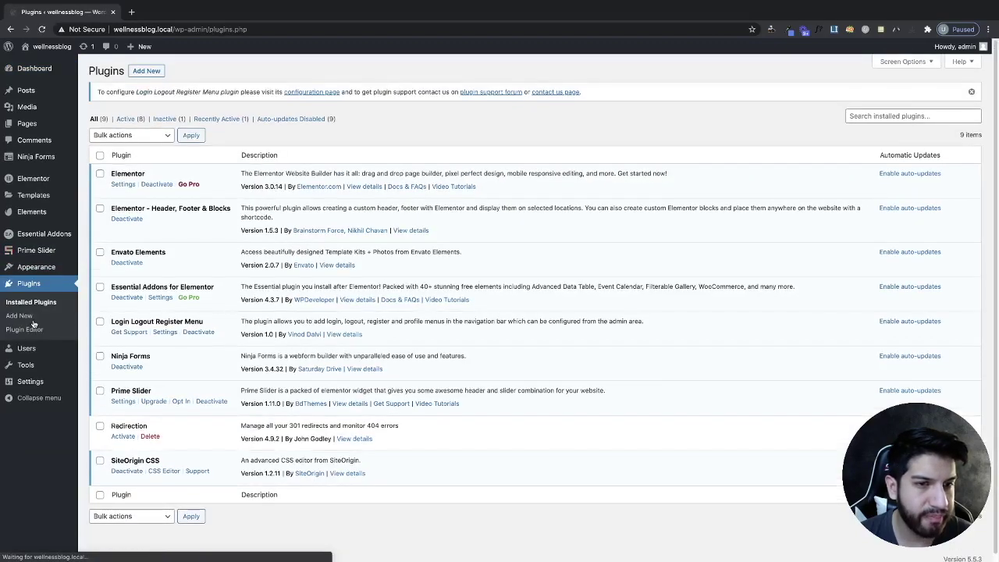
left_click(150, 436)
left_click(576, 87)
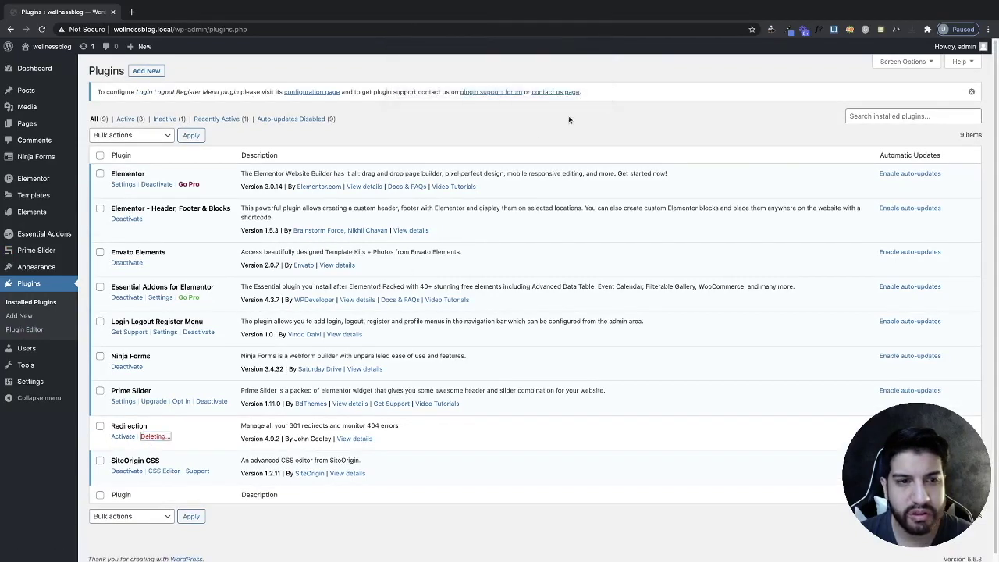
Search plugins for 'Frontend Reset Password', copied from the notes, then install and activate it
left_click(145, 71)
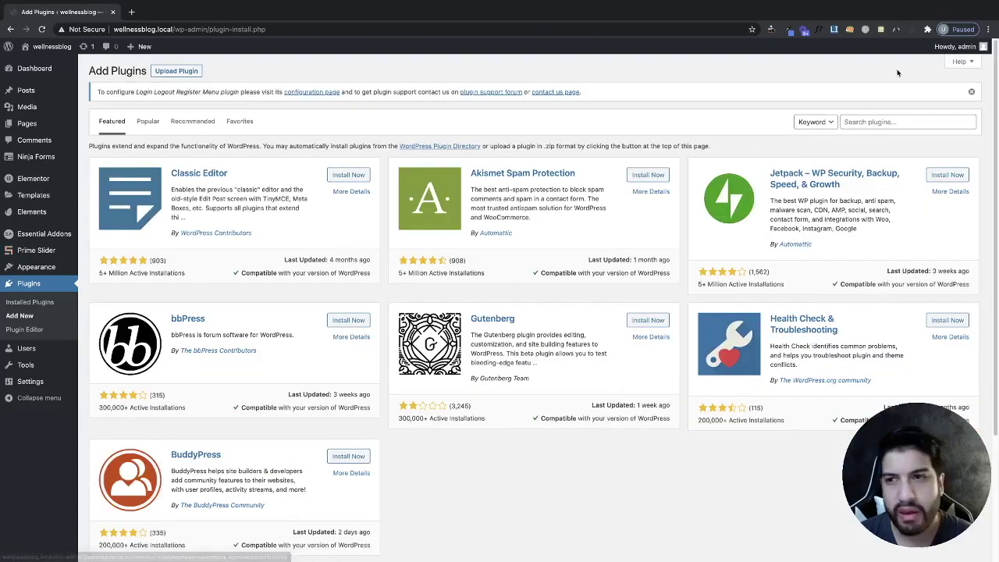
left_click(881, 30)
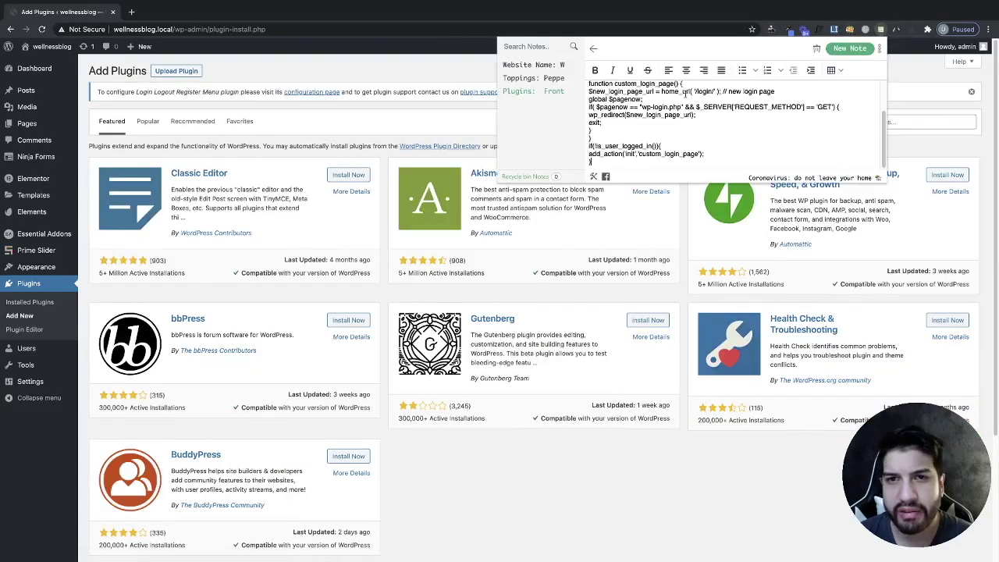
left_click_drag(678, 103, 589, 103)
key("ctrl+c")
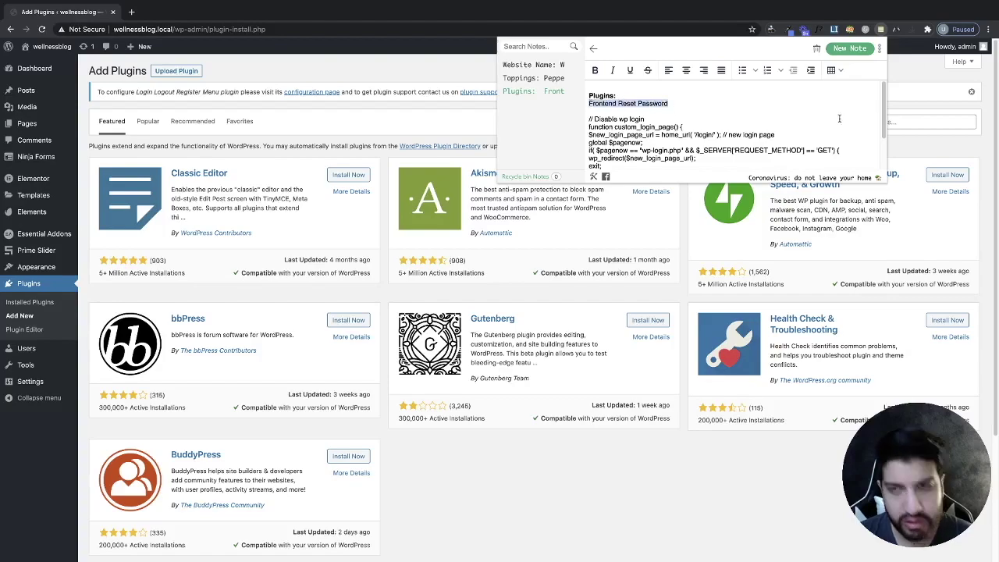
left_click(925, 121)
key("ctrl+v")
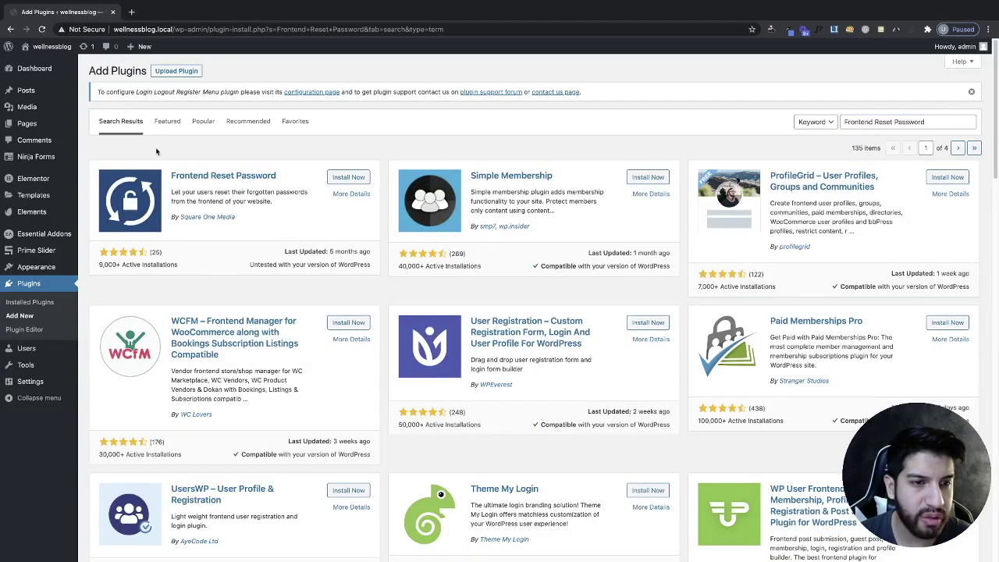
left_click(349, 177)
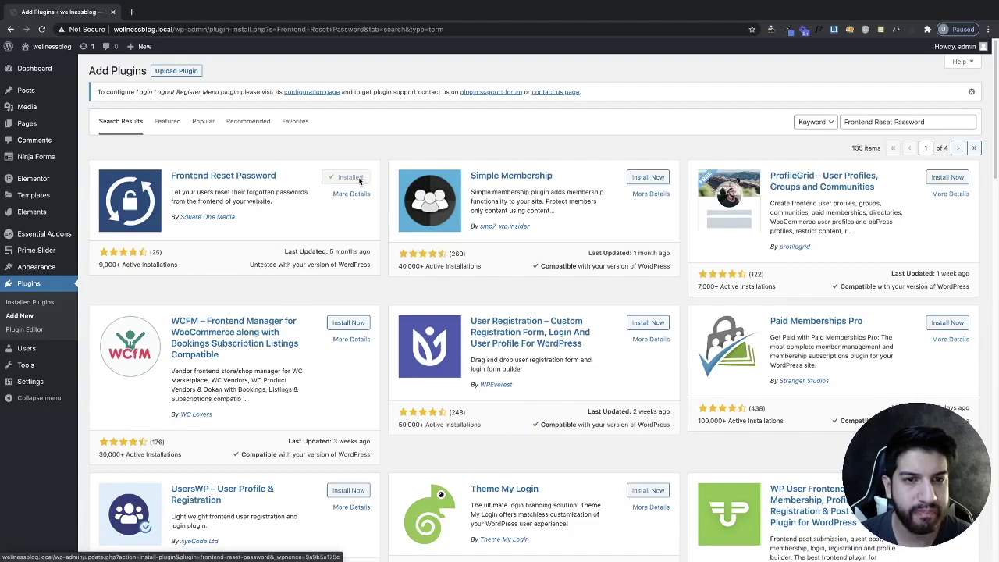
left_click(359, 179)
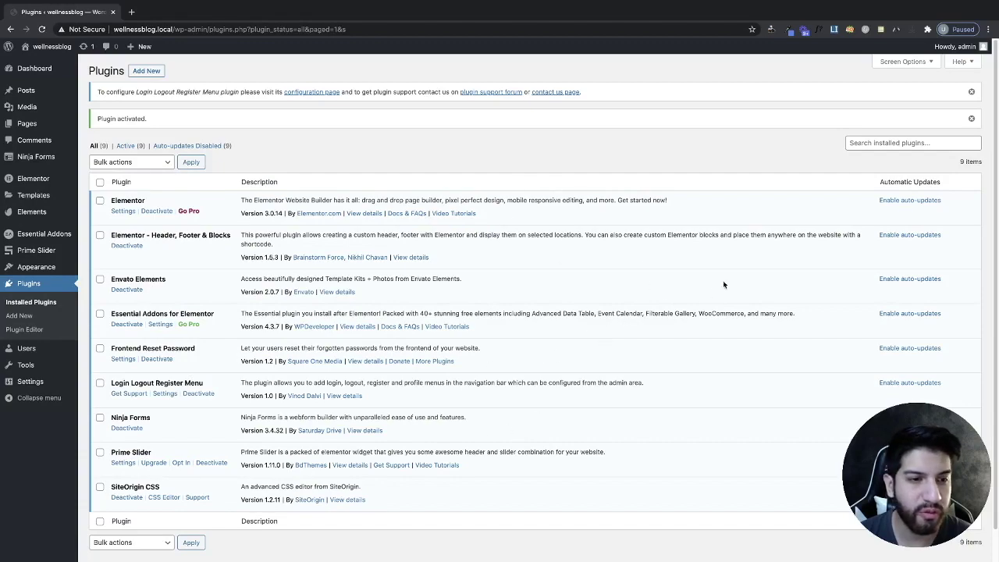
mouse_move(46, 130)
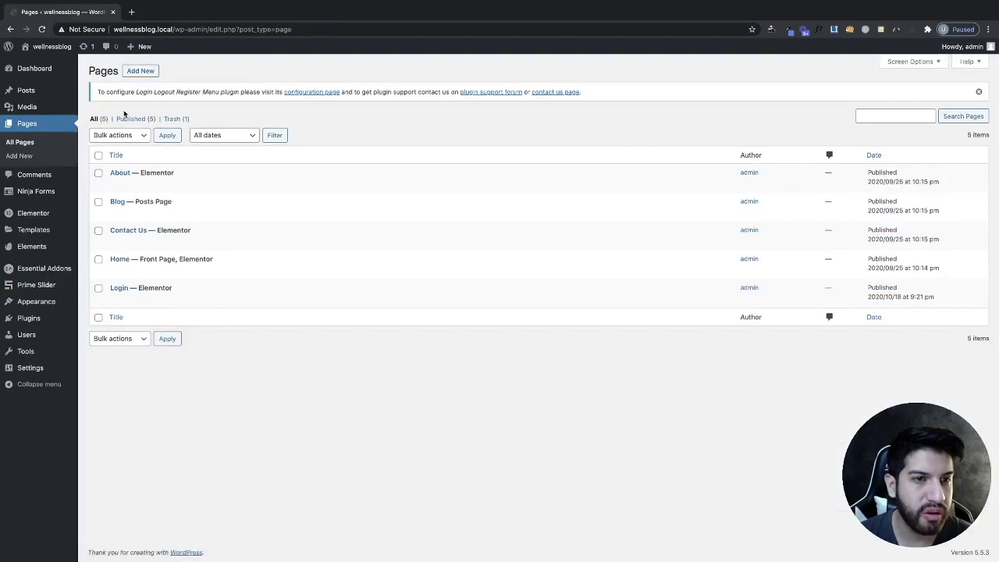
Create an empty page titled 'Password Reset', publish it, and return to the Pages list
left_click(140, 72)
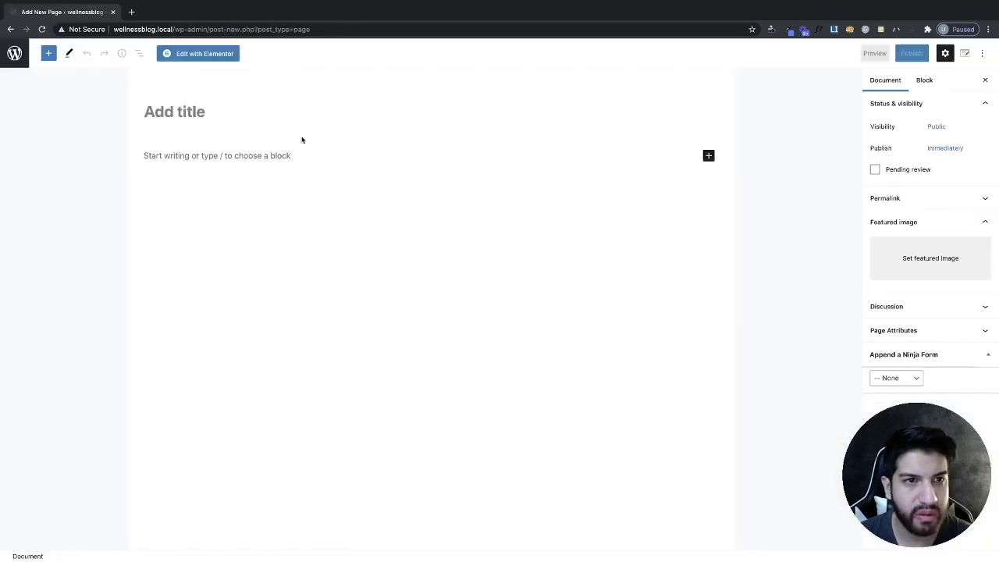
left_click(248, 112)
type("Pa")
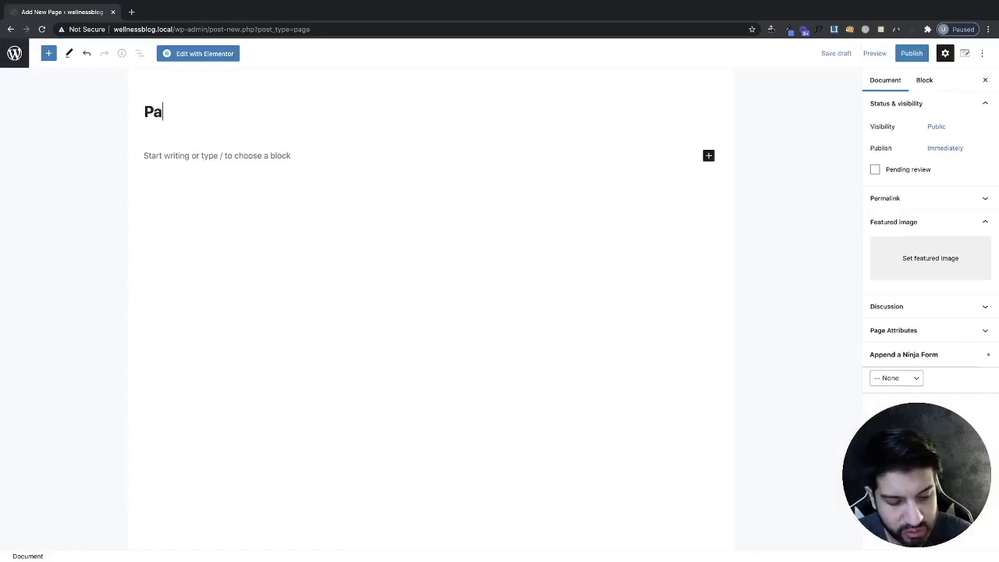
type("ssword Reset")
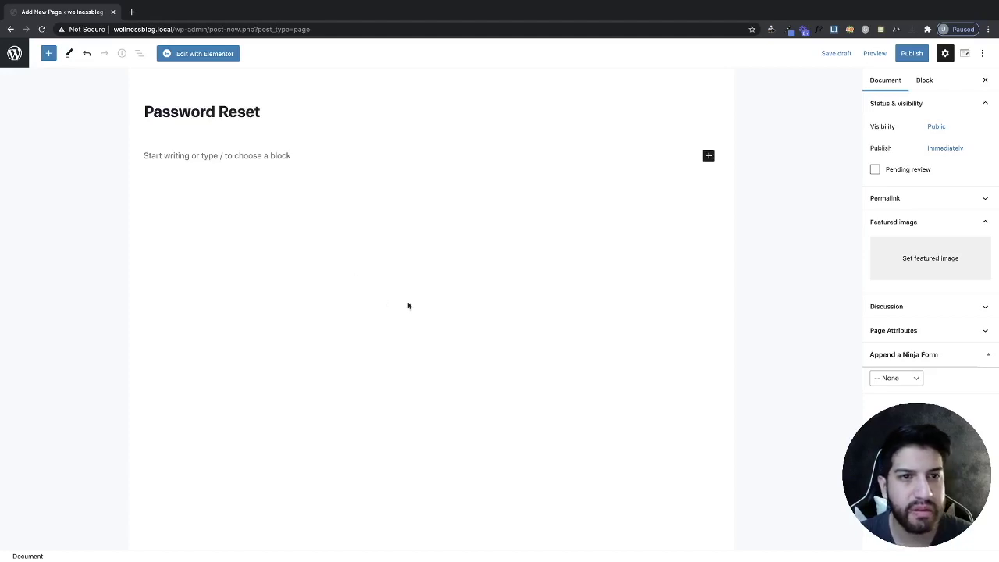
left_click(912, 54)
left_click(913, 54)
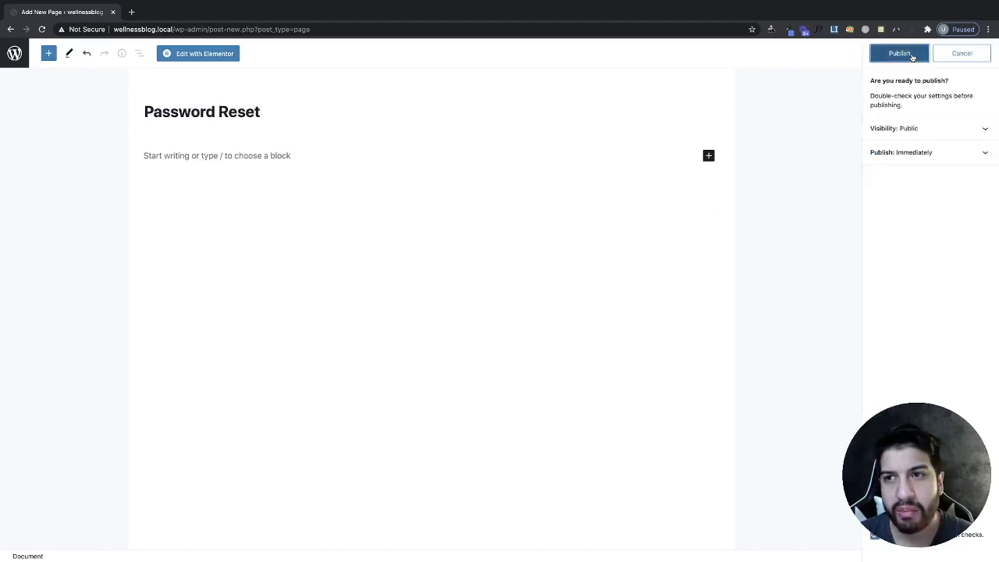
left_click(301, 155)
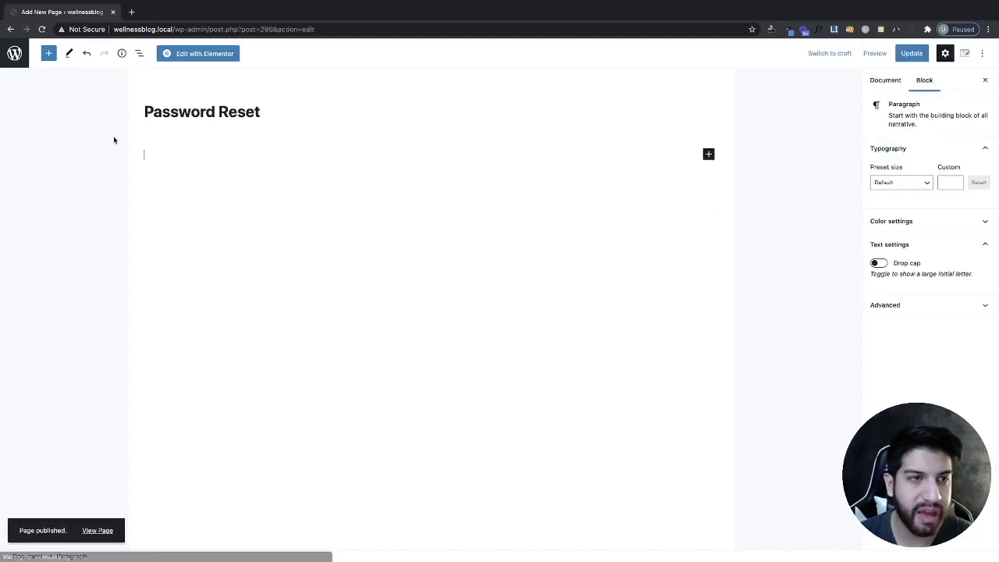
left_click(15, 53)
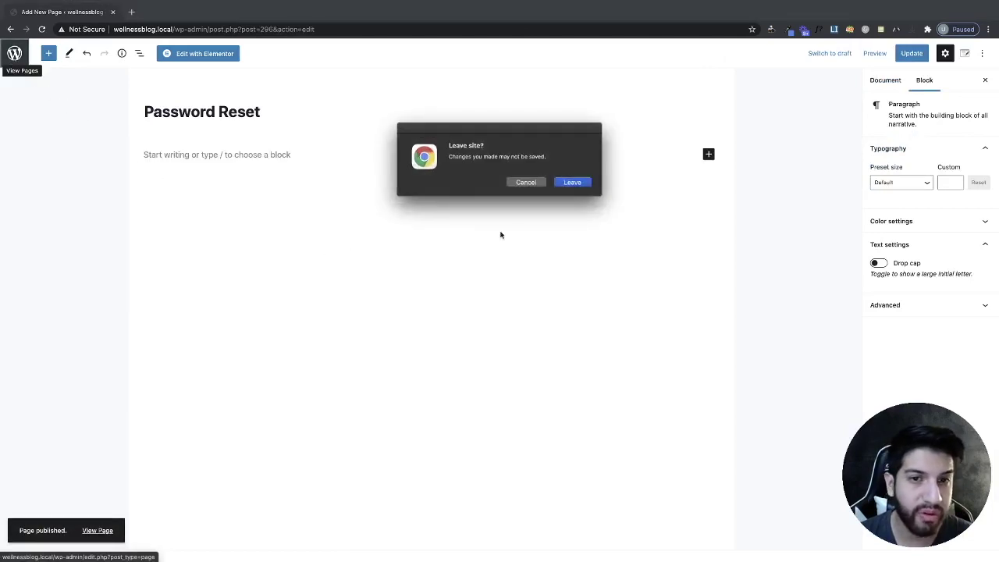
left_click(559, 183)
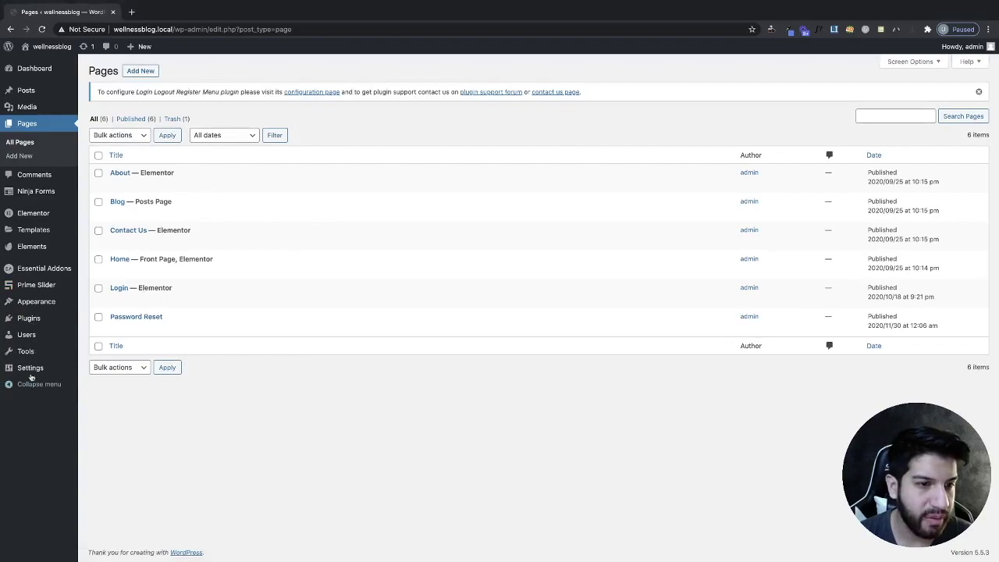
Choose 'Password Reset' as the Reset Password Page, select the [reset_password] shortcode text, and save the settings
mouse_move(29, 369)
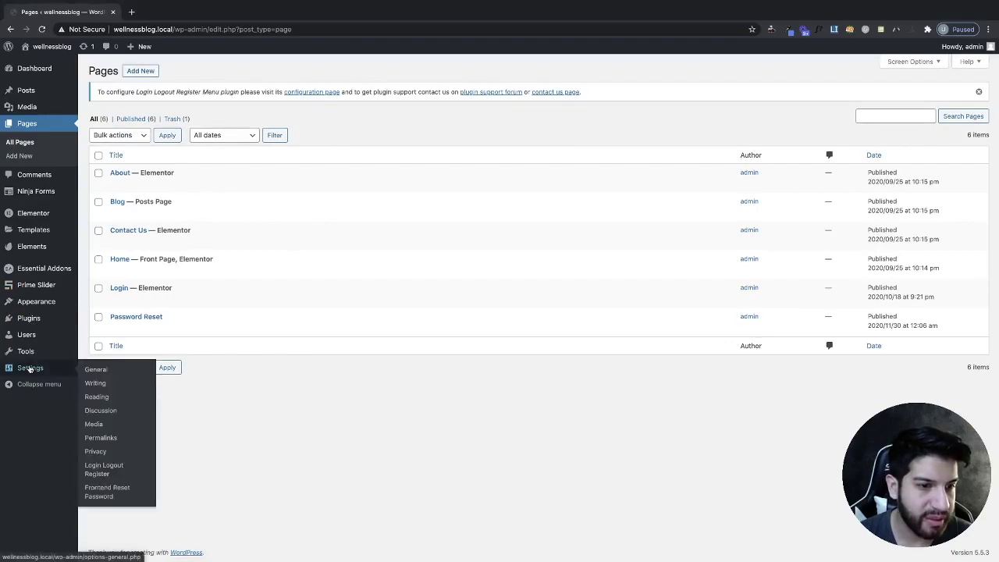
left_click(109, 496)
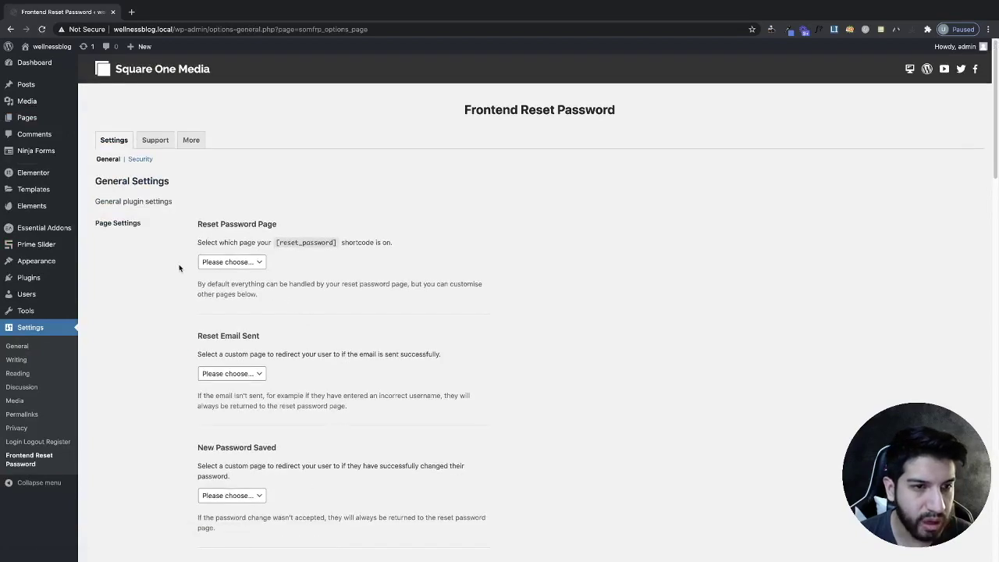
left_click(255, 263)
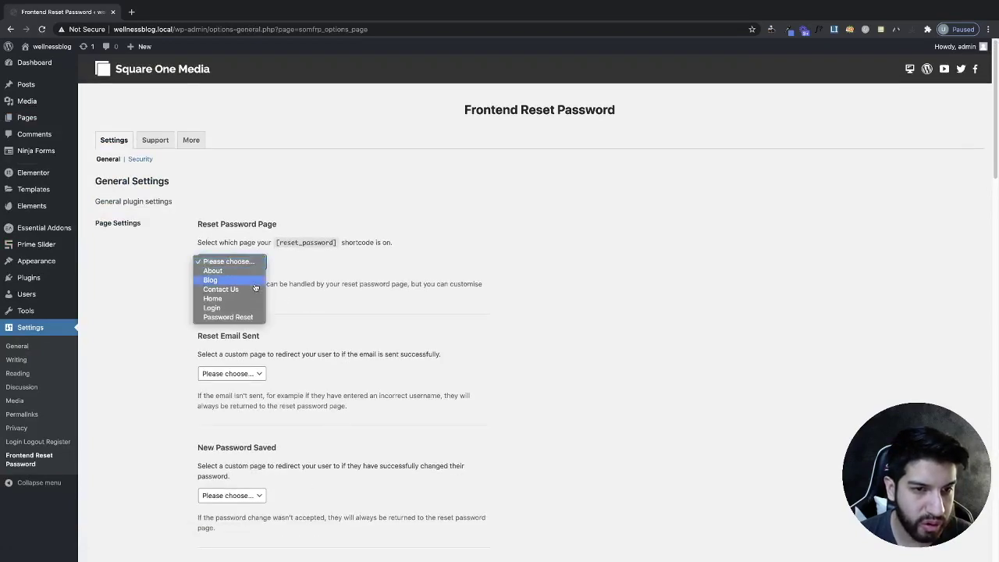
left_click(255, 317)
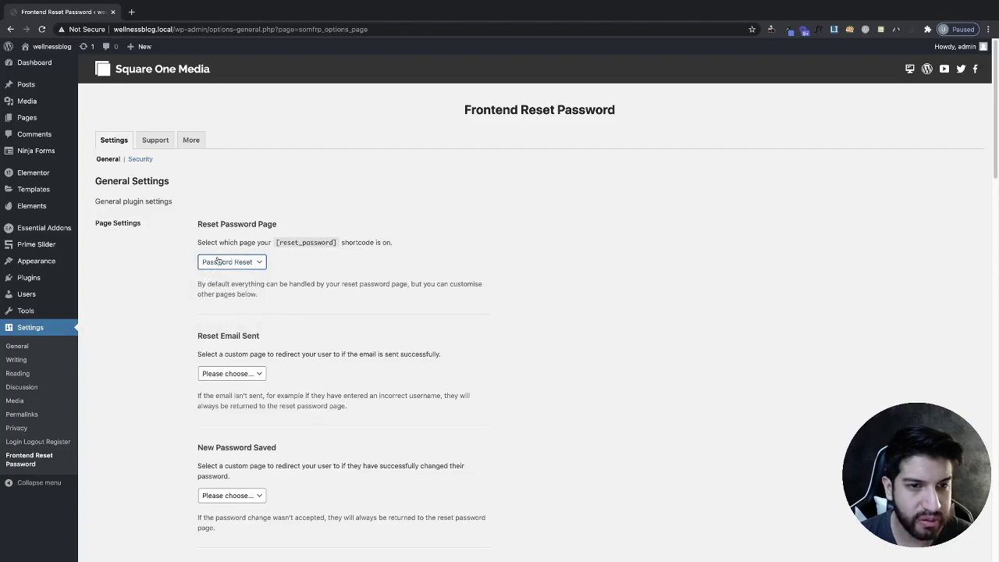
left_click(276, 240)
left_click_drag(277, 240, 329, 240)
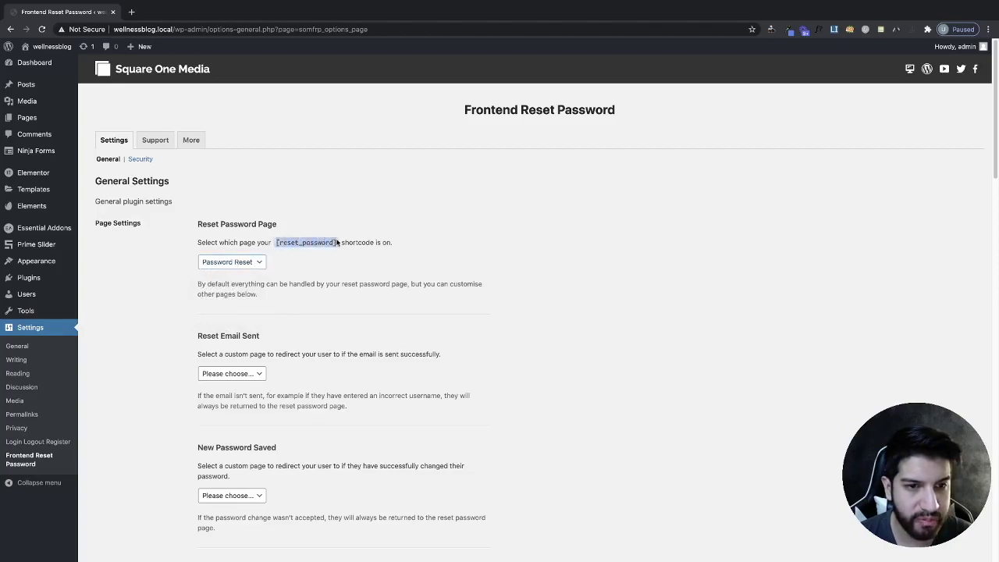
scroll(334, 252, "down", 15)
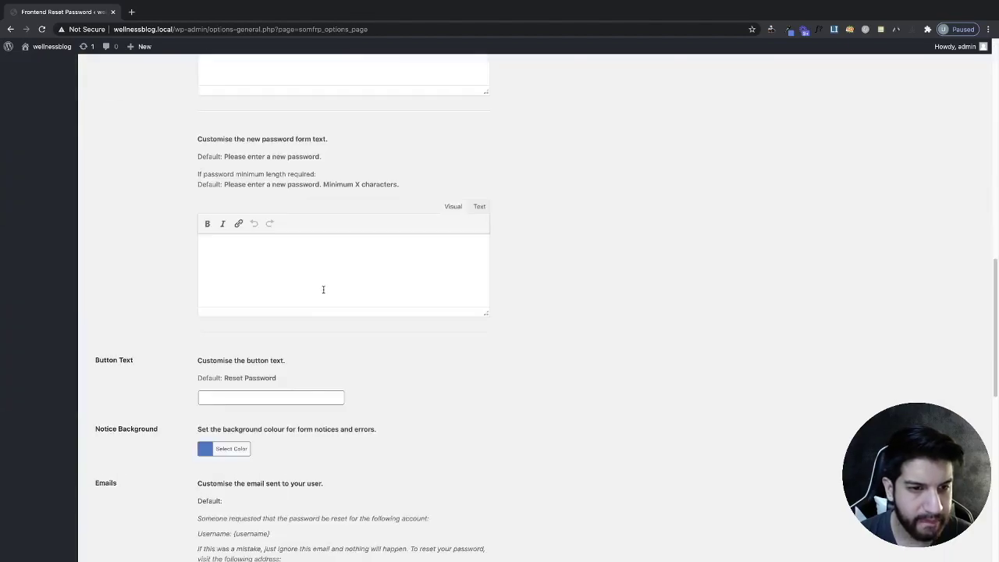
scroll(261, 310, "up", 1)
scroll(195, 374, "down", 1)
left_click(121, 468)
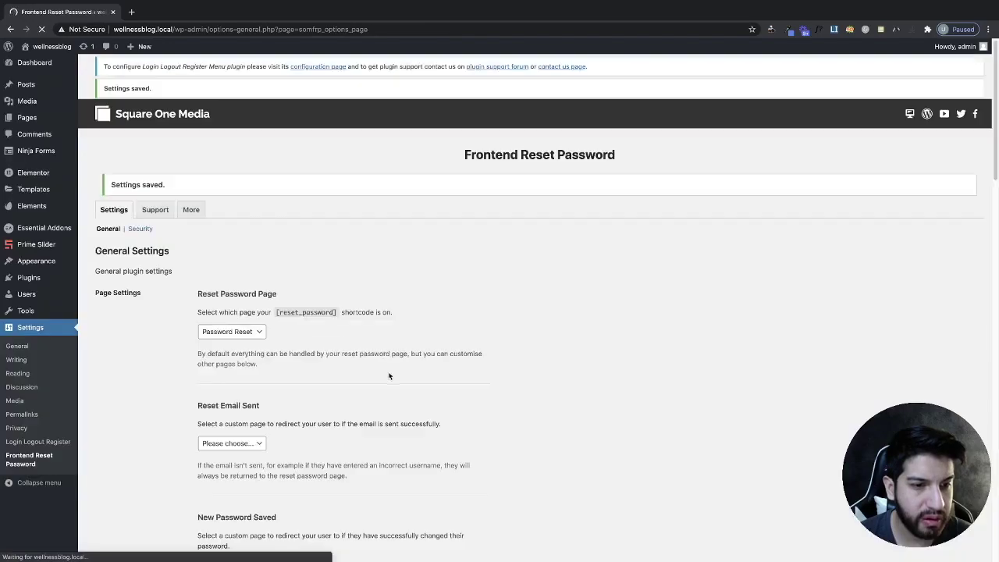
scroll(302, 356, "down", 10)
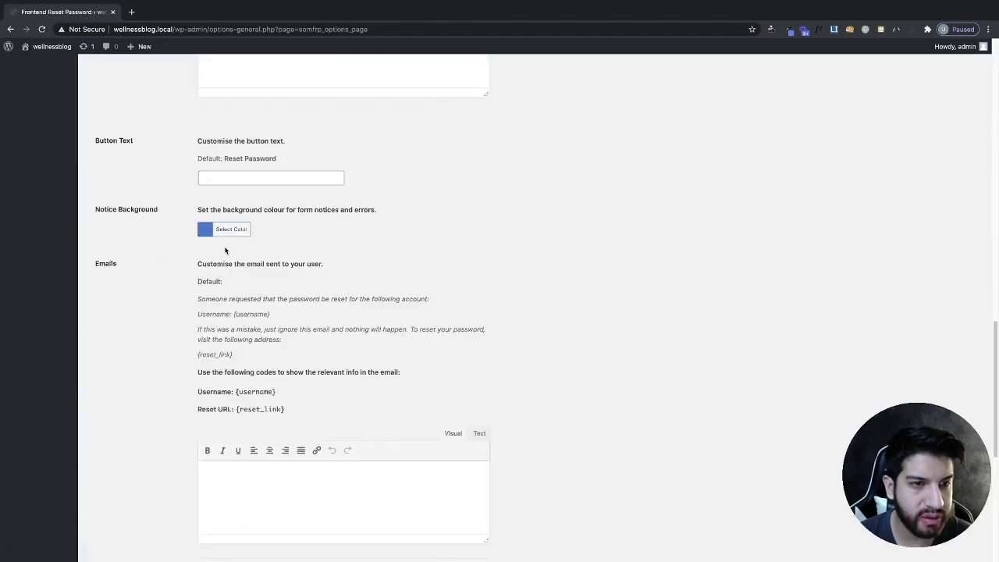
scroll(281, 265, "up", 10)
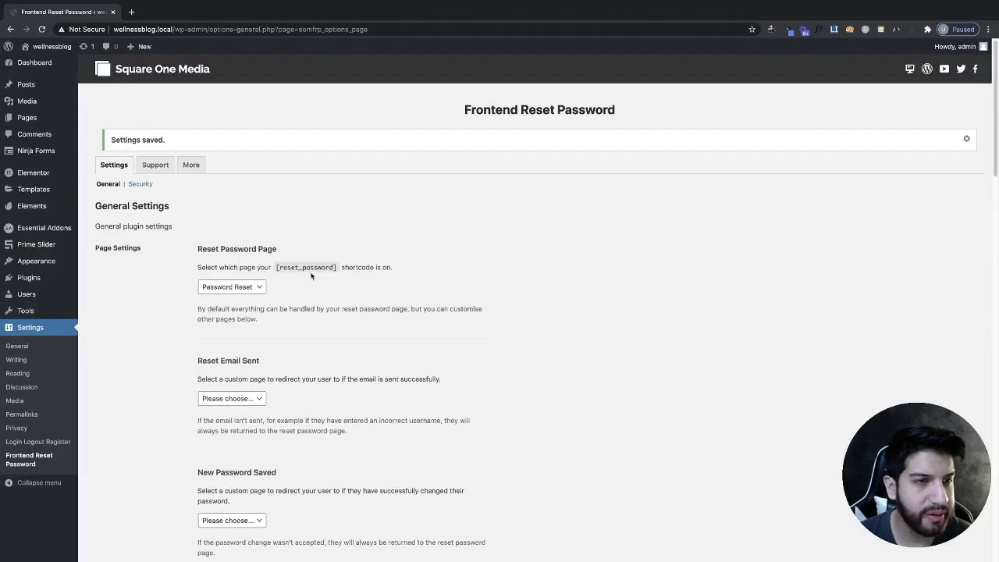
Paste [reset_password] into the Password Reset page body, update the page, and return to Pages
mouse_move(41, 125)
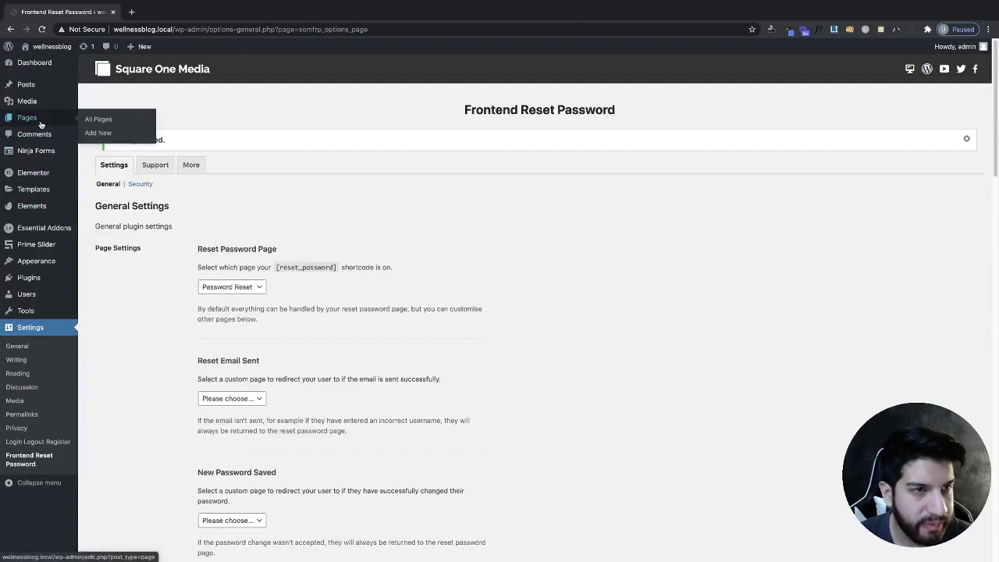
left_click(40, 125)
mouse_move(246, 337)
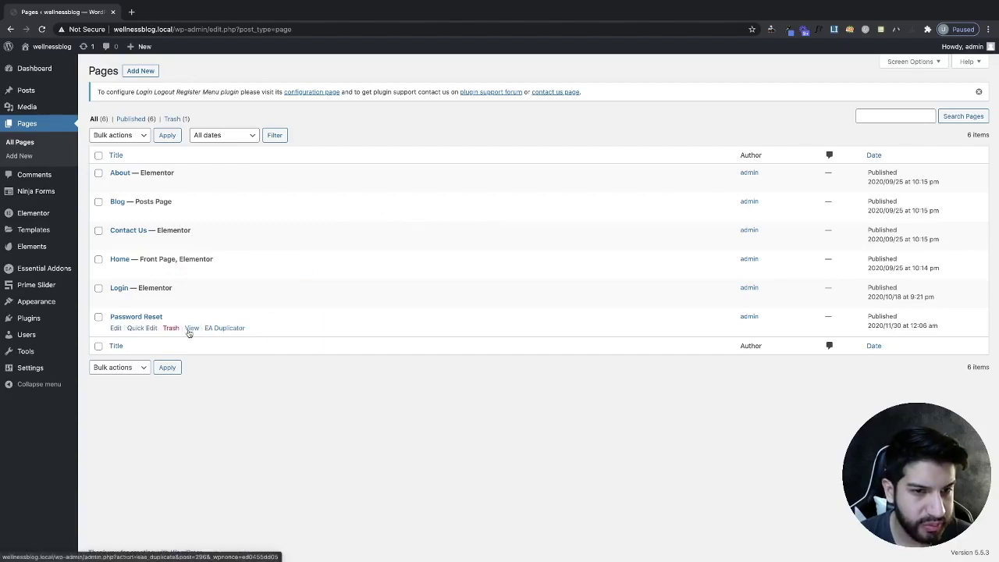
left_click(115, 329)
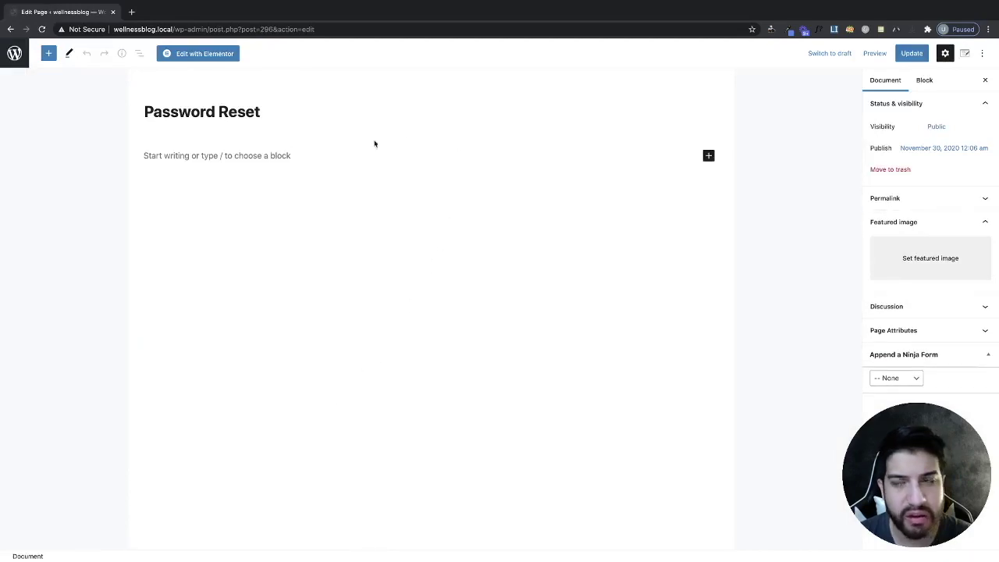
left_click(206, 153)
key("ctrl+v")
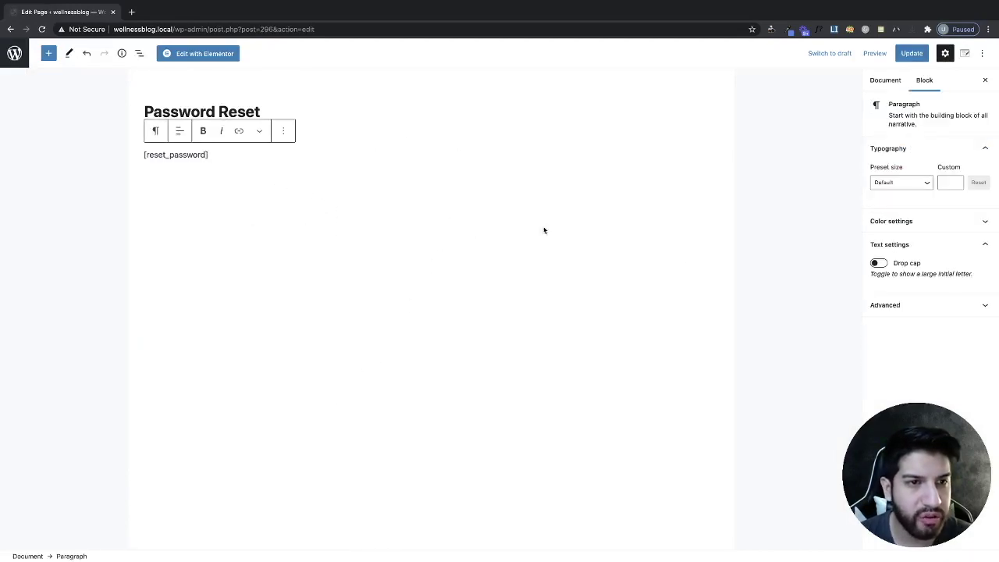
left_click(900, 63)
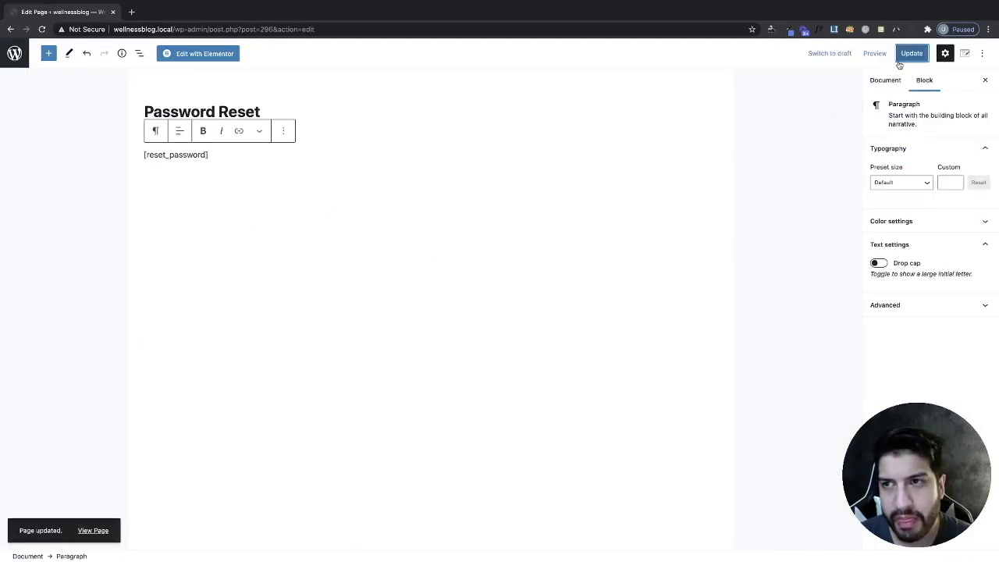
left_click(14, 55)
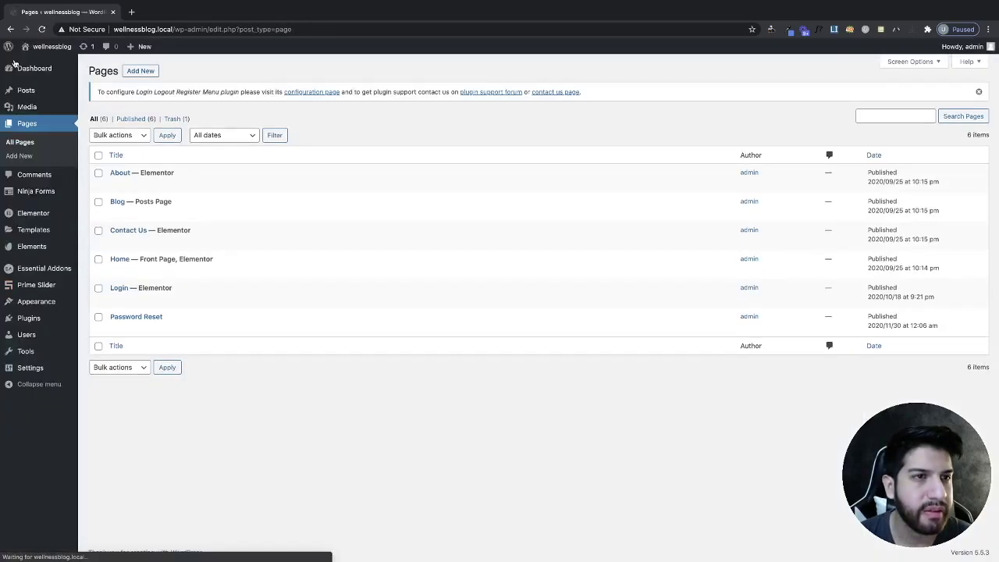
Log out, then follow the forgot-password link to the /password-reset/ Reset Password form
mouse_move(52, 47)
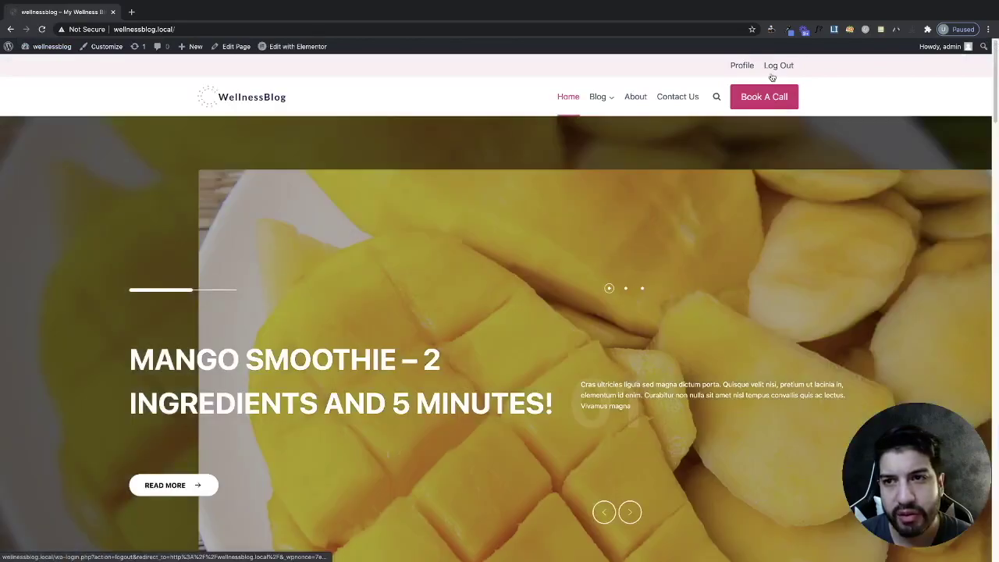
left_click(776, 68)
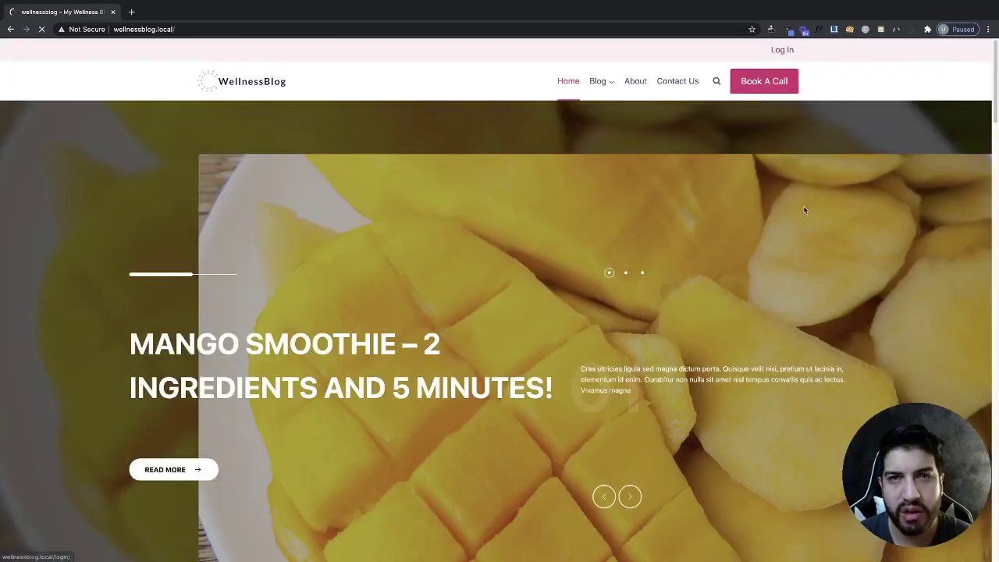
scroll(688, 354, "down", 1)
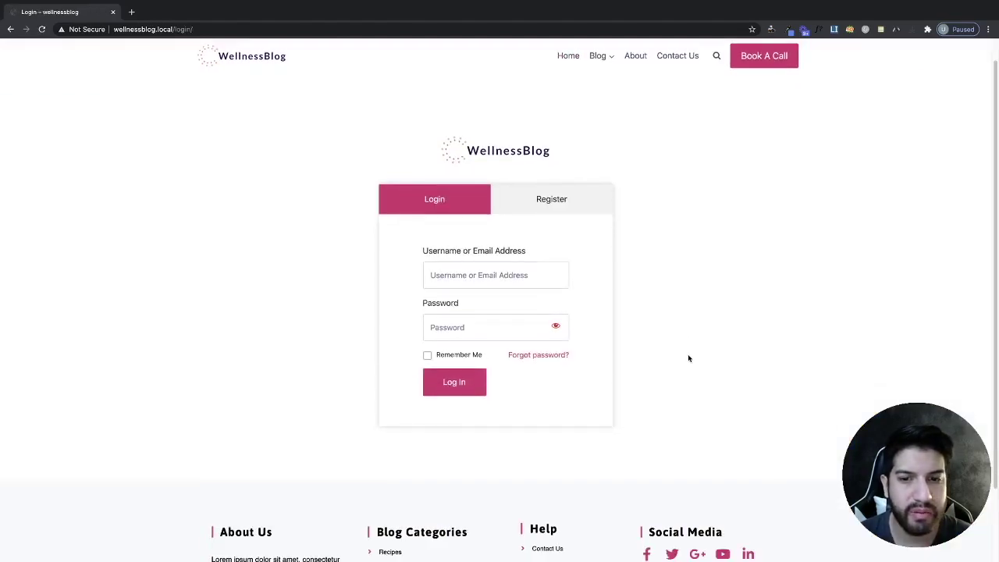
left_click(537, 357)
left_click(266, 331)
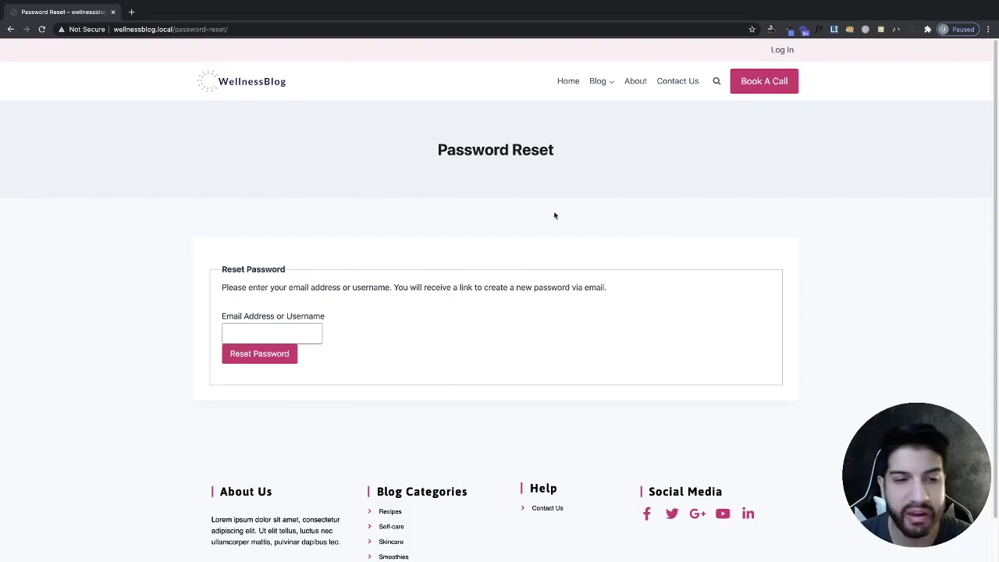
scroll(824, 350, "down", 2)
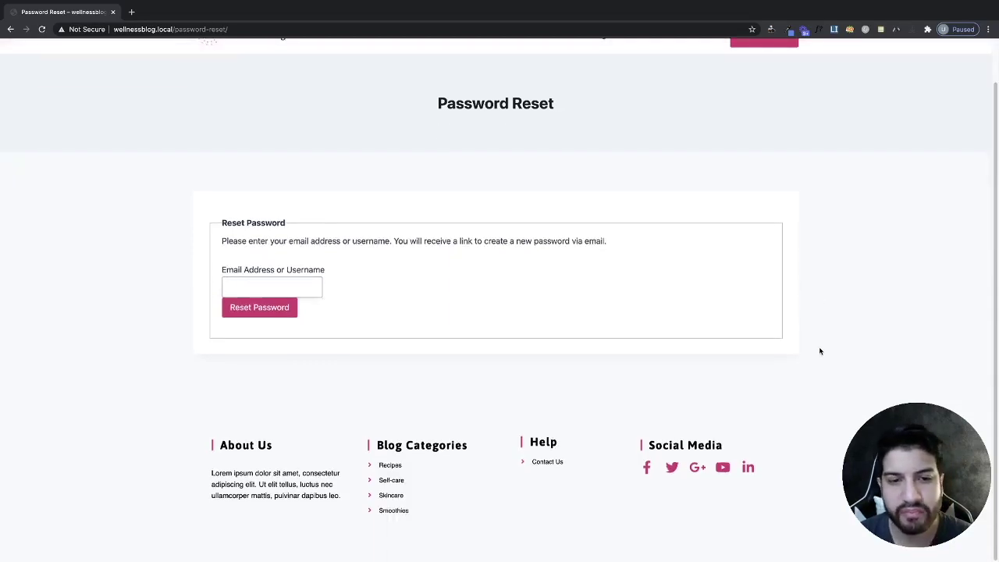
scroll(819, 349, "up", 2)
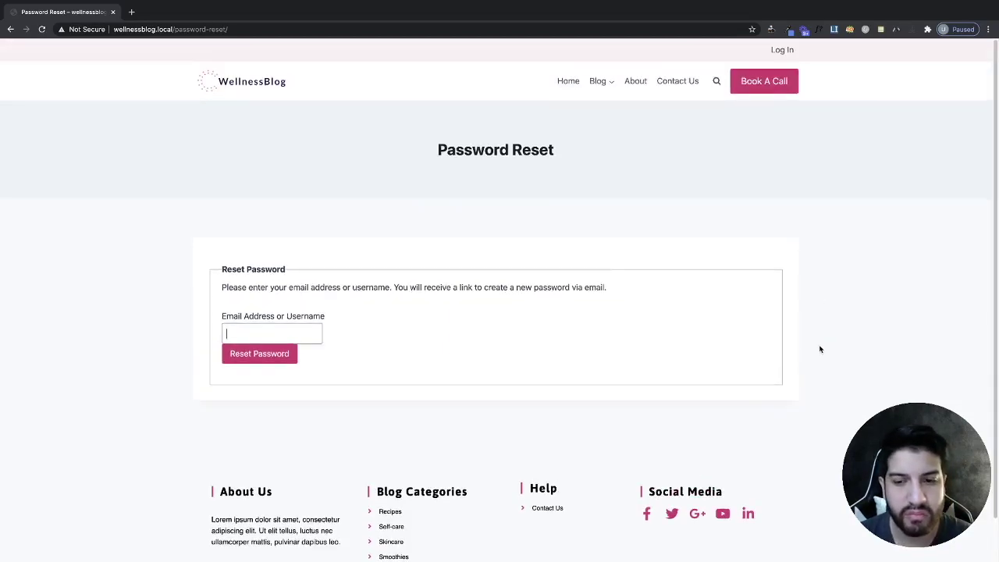
Register a test account on the login page's Register tab with a username and e-mail address
left_click(782, 50)
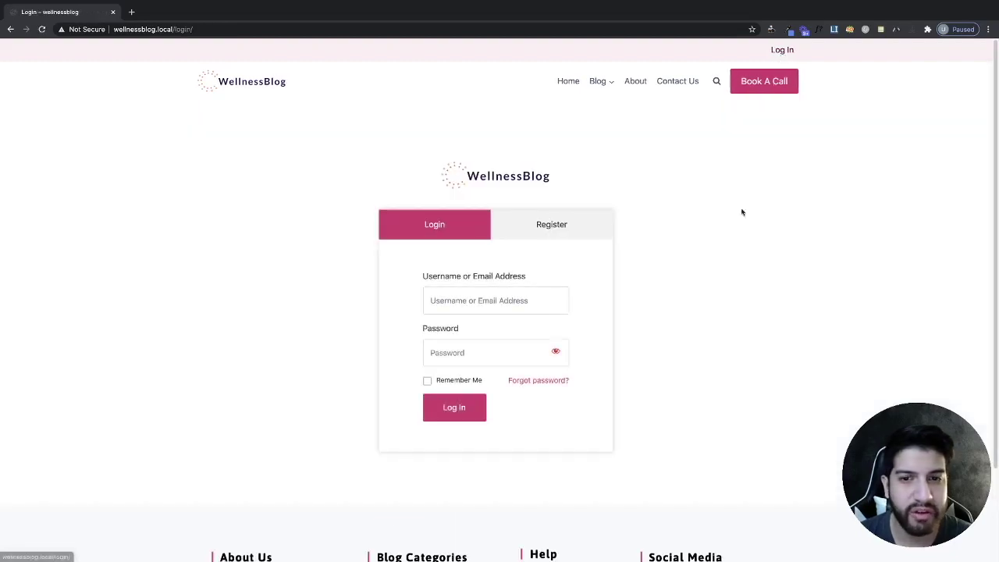
left_click(582, 223)
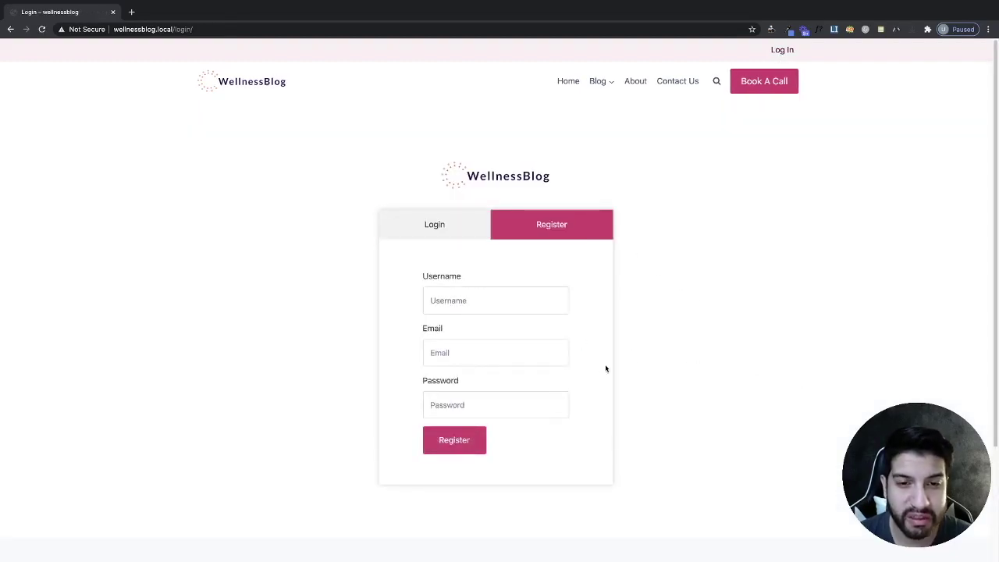
left_click(484, 301)
left_click(696, 328)
left_click(488, 303)
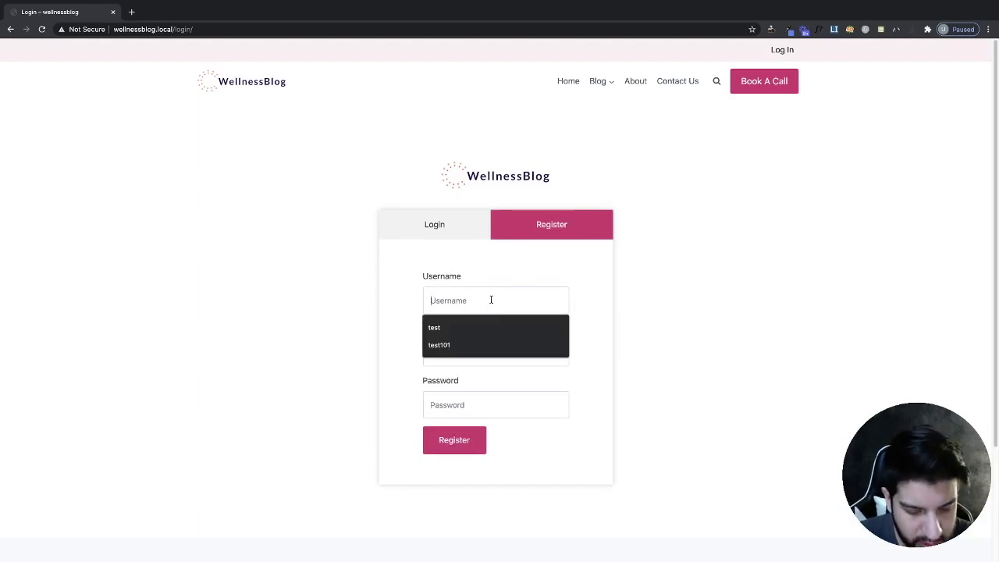
type("usewr101")
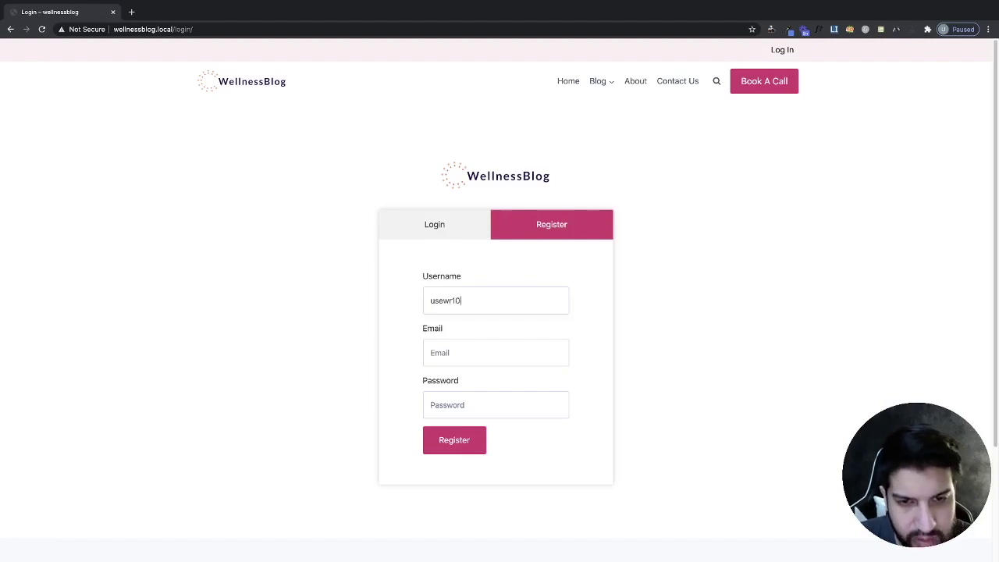
left_click(497, 353)
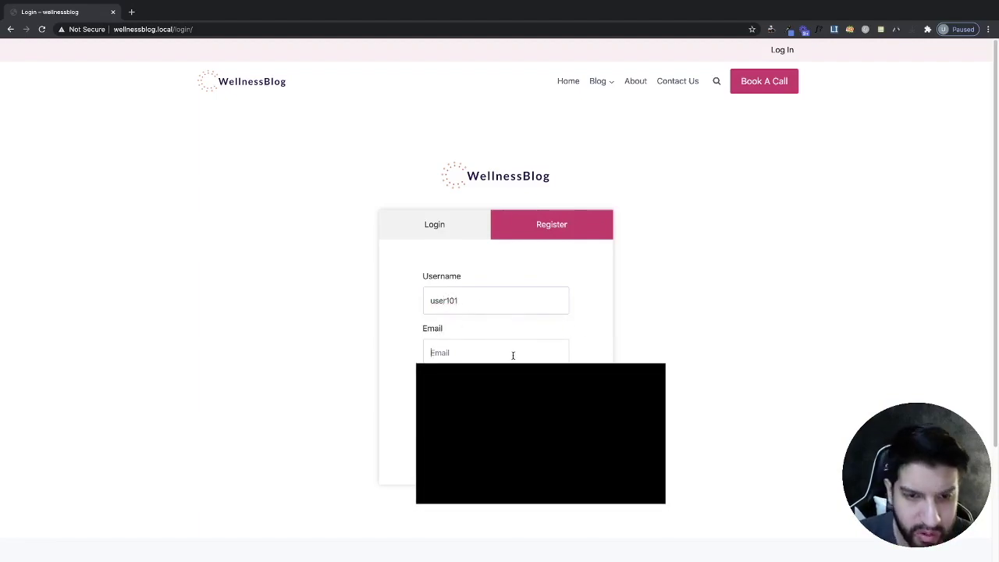
type("user")
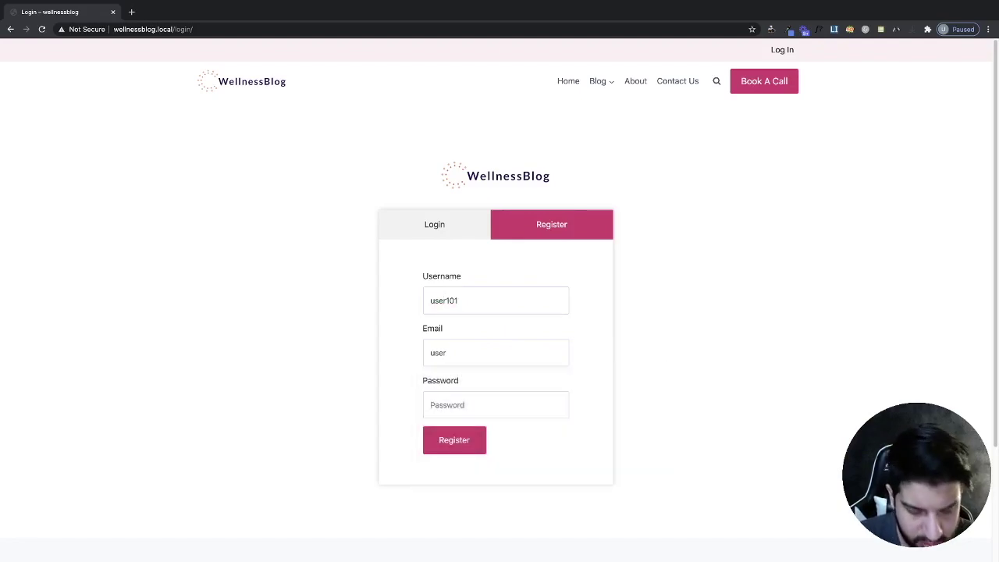
type("@gmail.com")
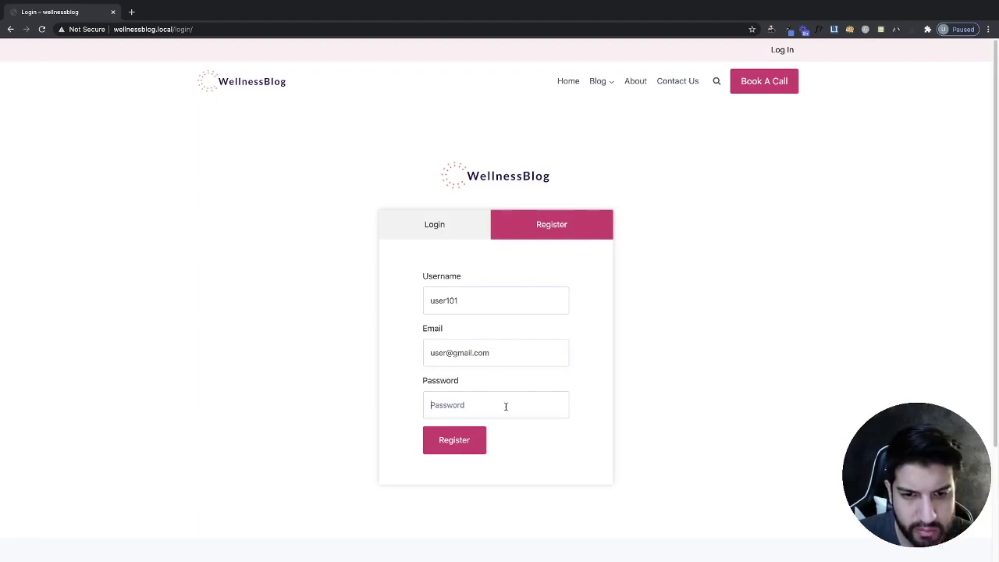
type("12")
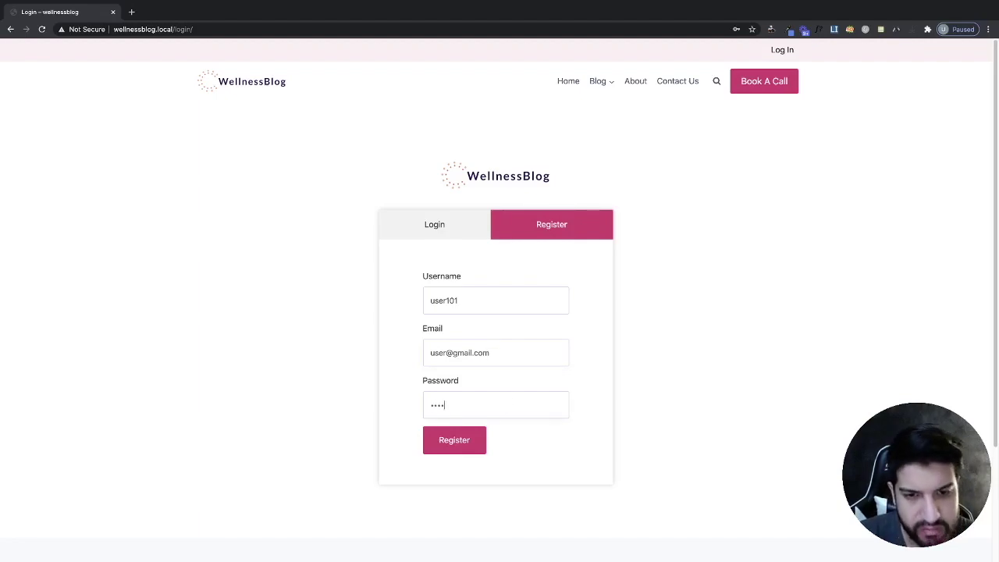
left_click(437, 449)
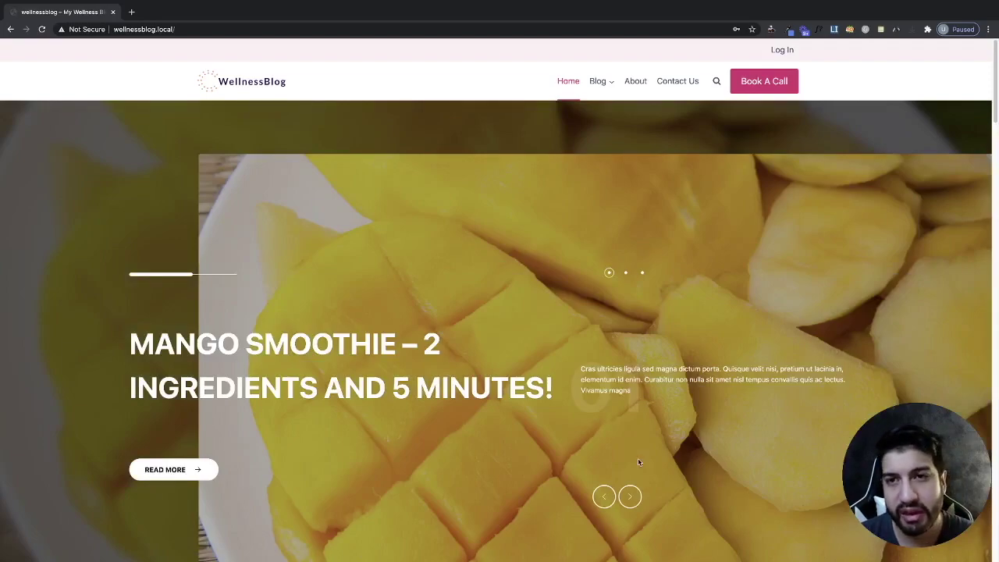
scroll(324, 304, "down", 8)
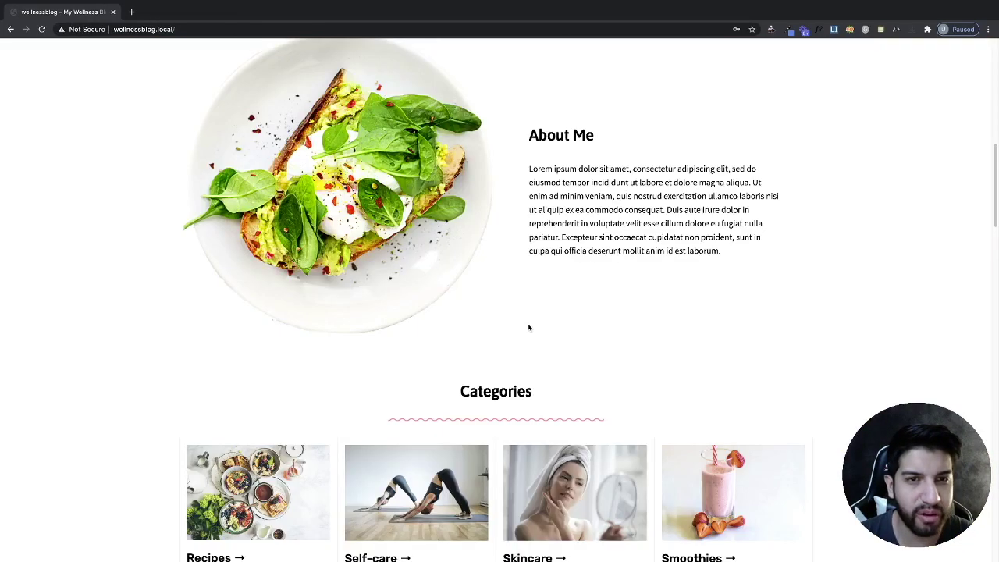
scroll(529, 328, "up", 8)
left_click(312, 32)
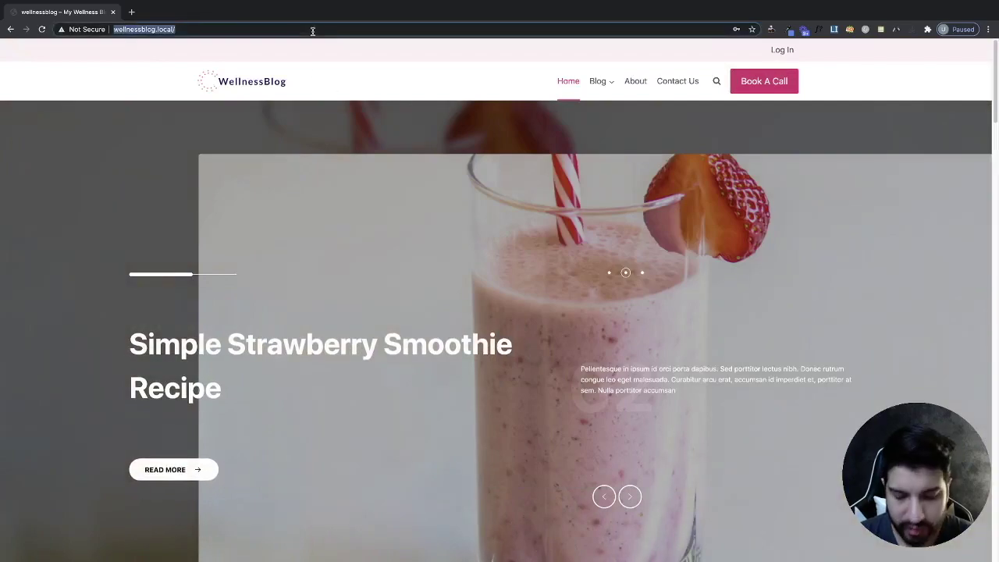
key("Return")
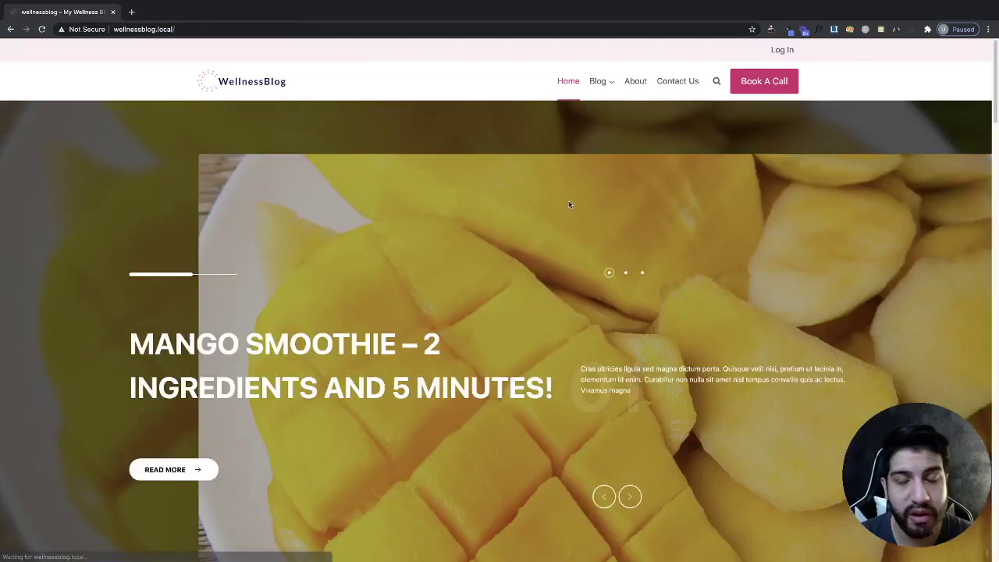
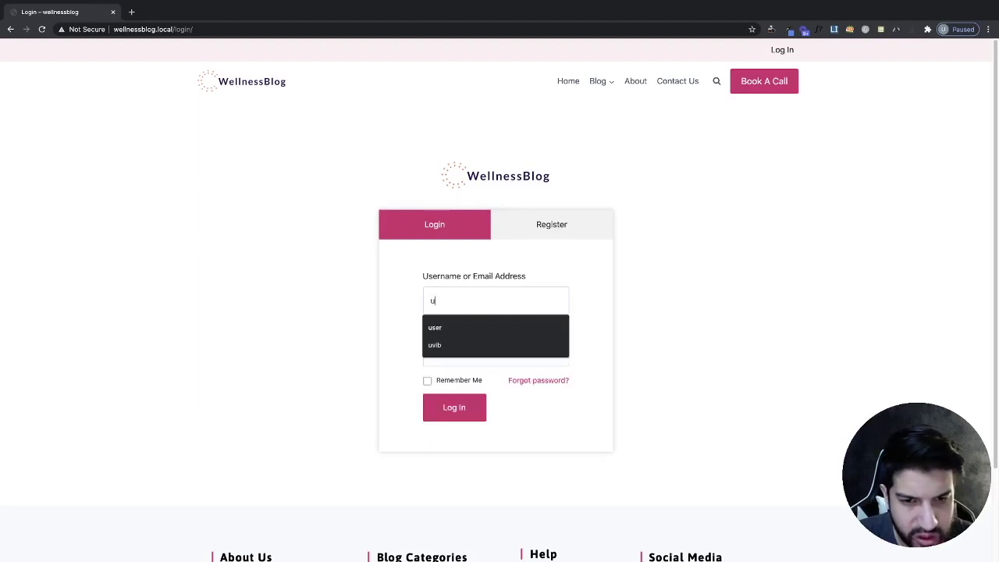
Sign in with the new test user's username and password to reach the WellnessBlog homepage
type("101")
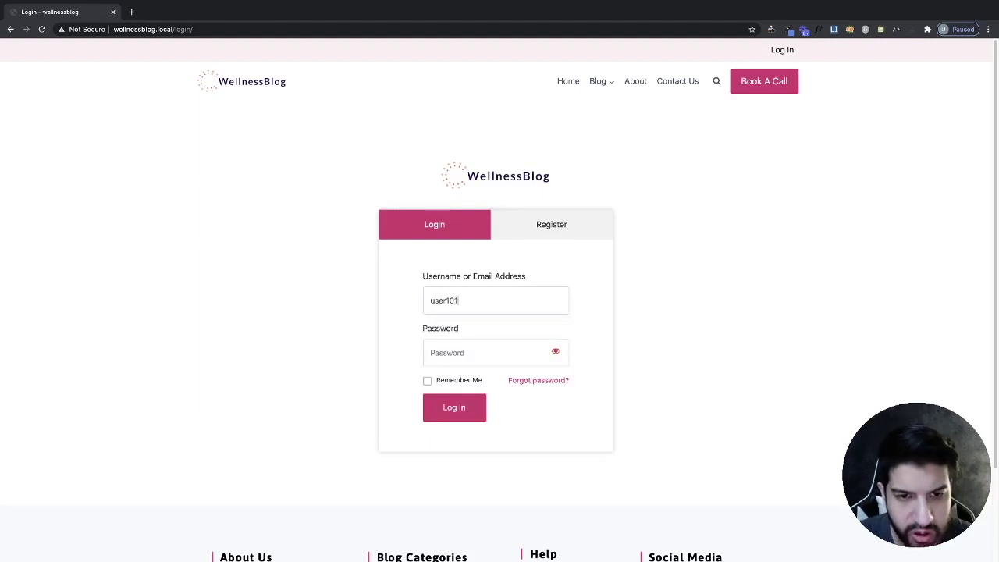
left_click(452, 355)
type("••")
key("Return")
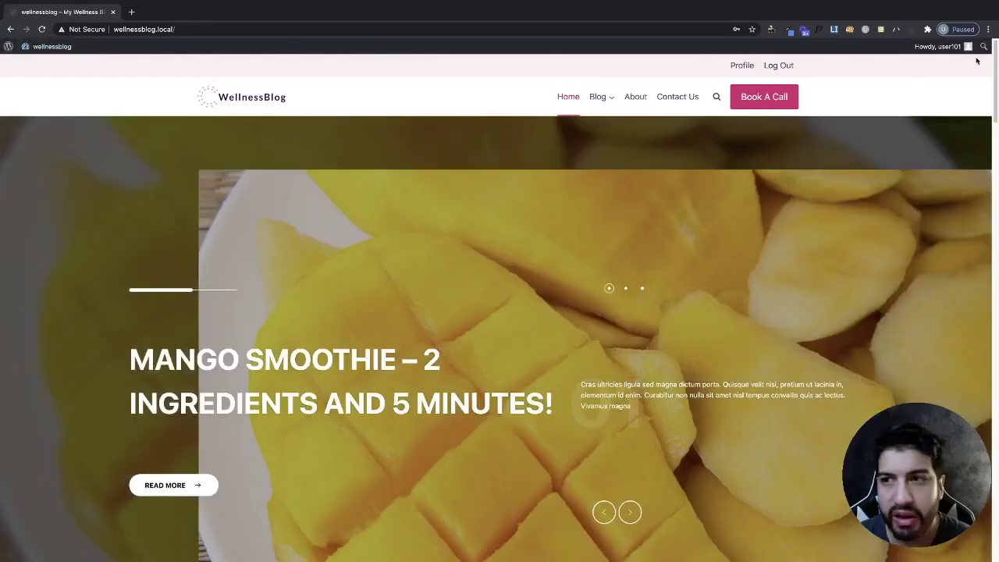
Log the test user out and log back in as the administrator
left_click(778, 66)
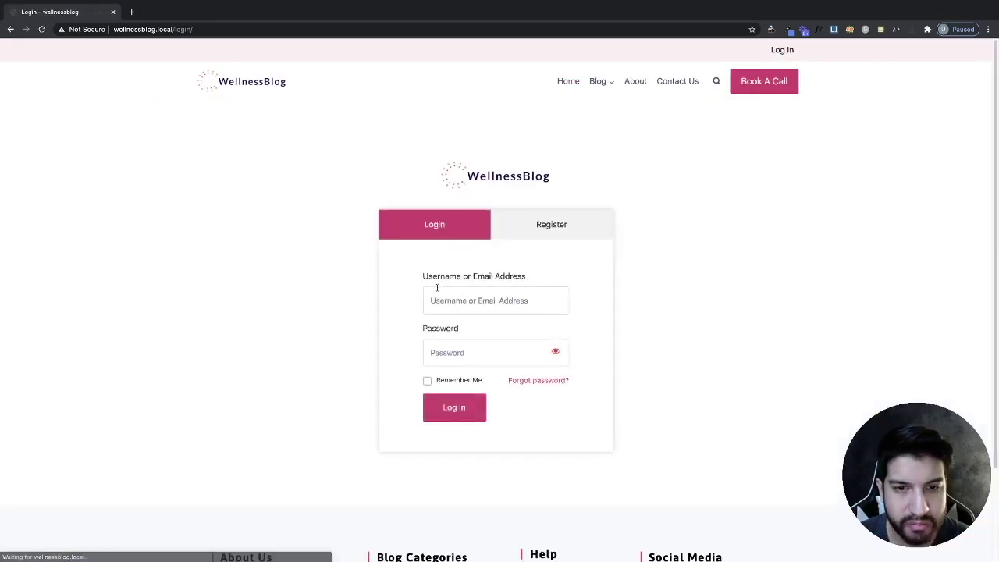
left_click(438, 285)
left_click(439, 326)
type("p")
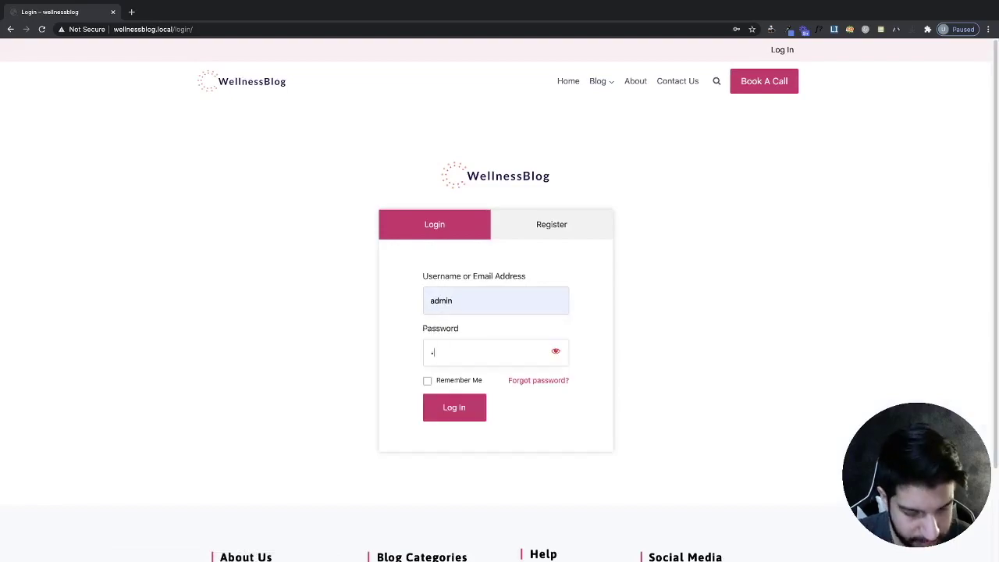
left_click(433, 419)
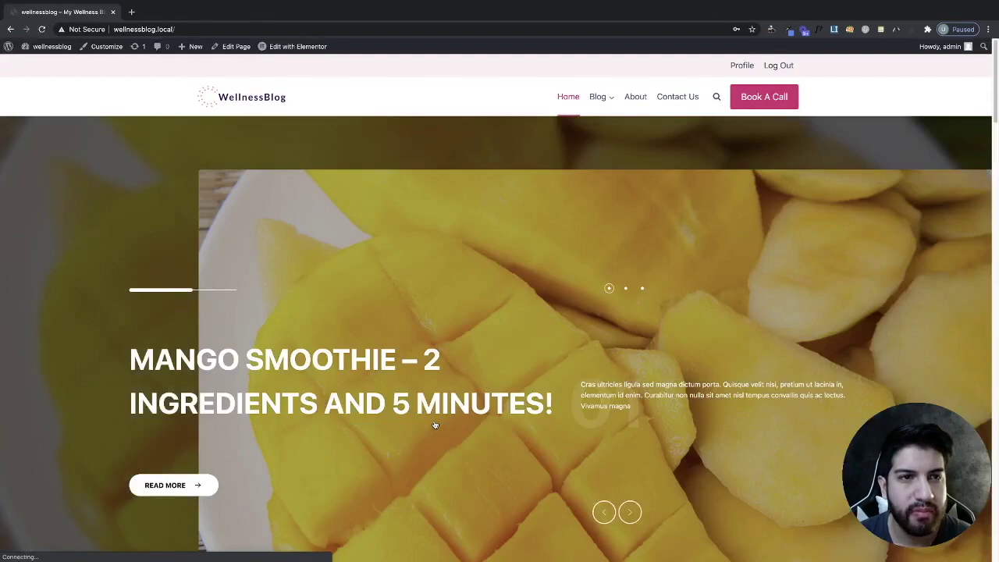
Open the saved Register template from Templates > Saved Templates in Elementor
left_click(45, 61)
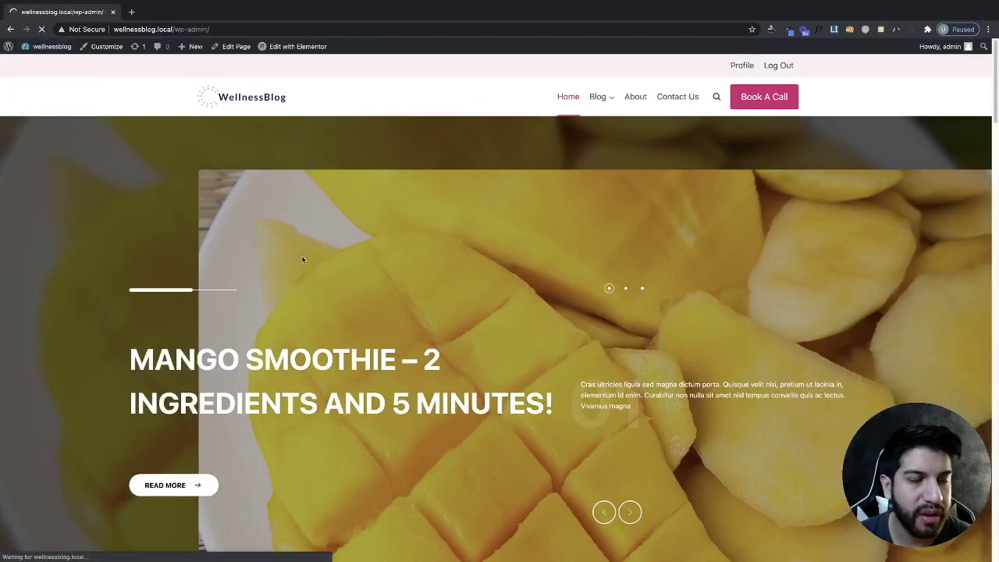
mouse_move(26, 310)
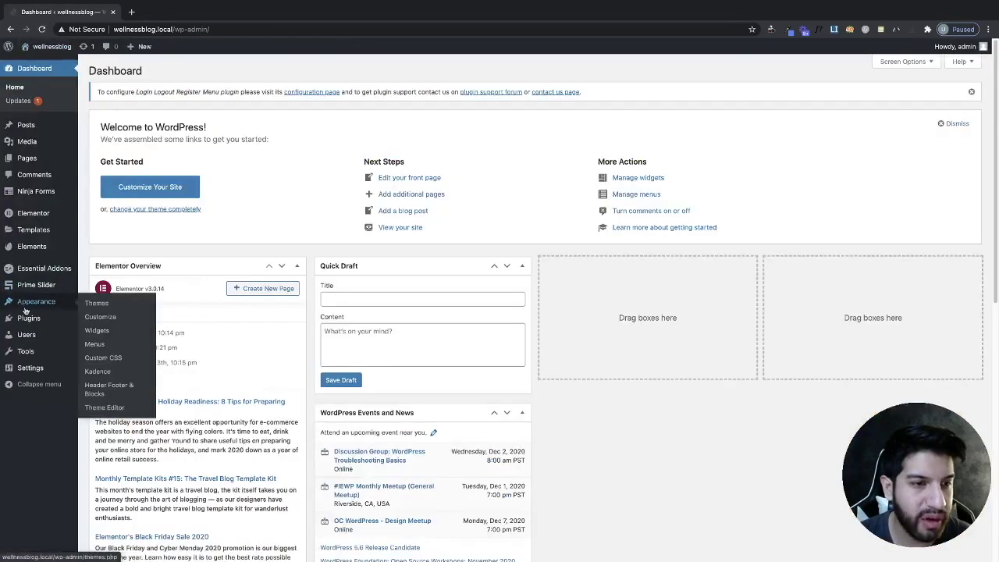
left_click(49, 232)
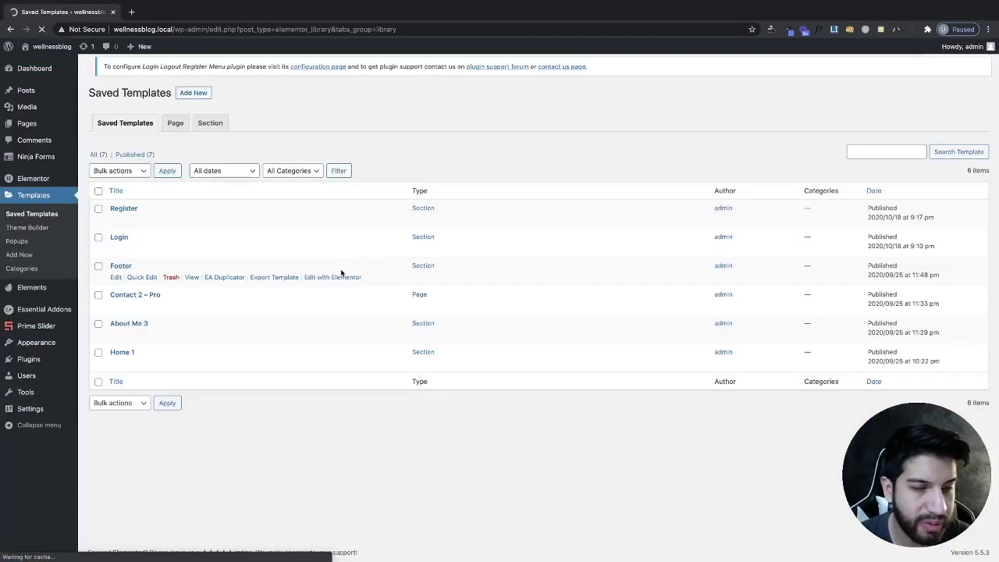
left_click(350, 226)
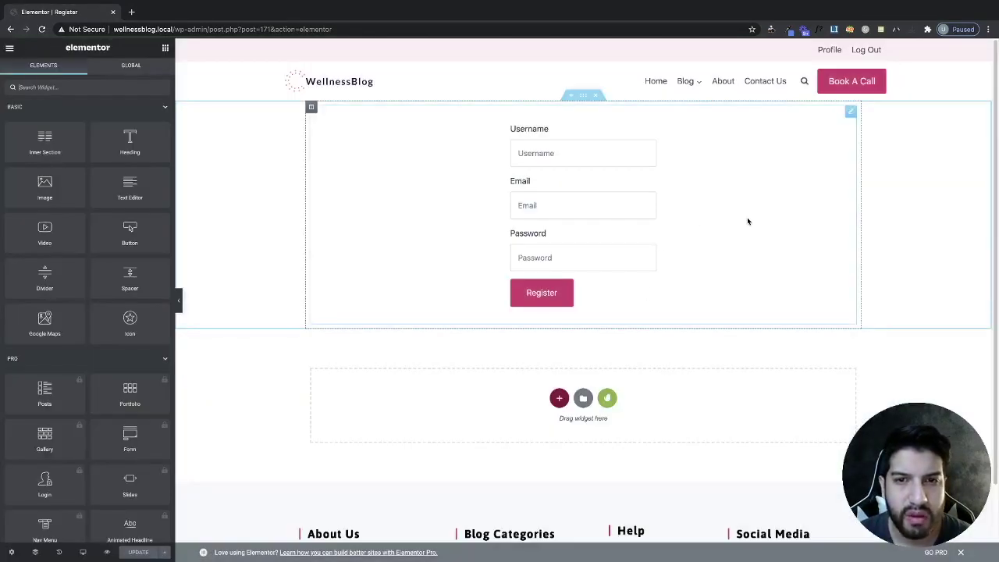
Select the Register form widget and expand its option sections up to Register Form Options
left_click(747, 217)
left_click(67, 356)
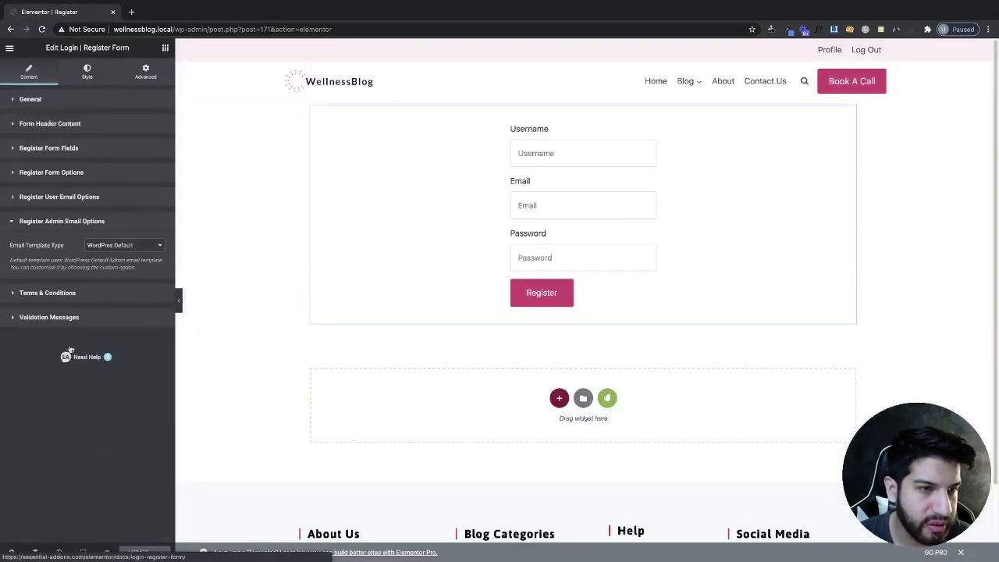
left_click(85, 292)
left_click(85, 294)
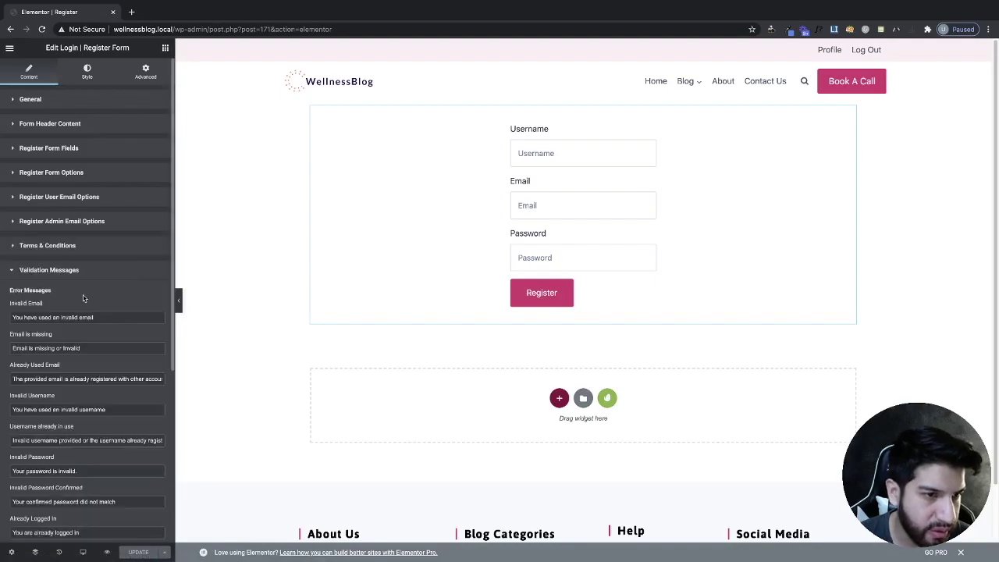
scroll(84, 297, "down", 5)
scroll(88, 310, "up", 5)
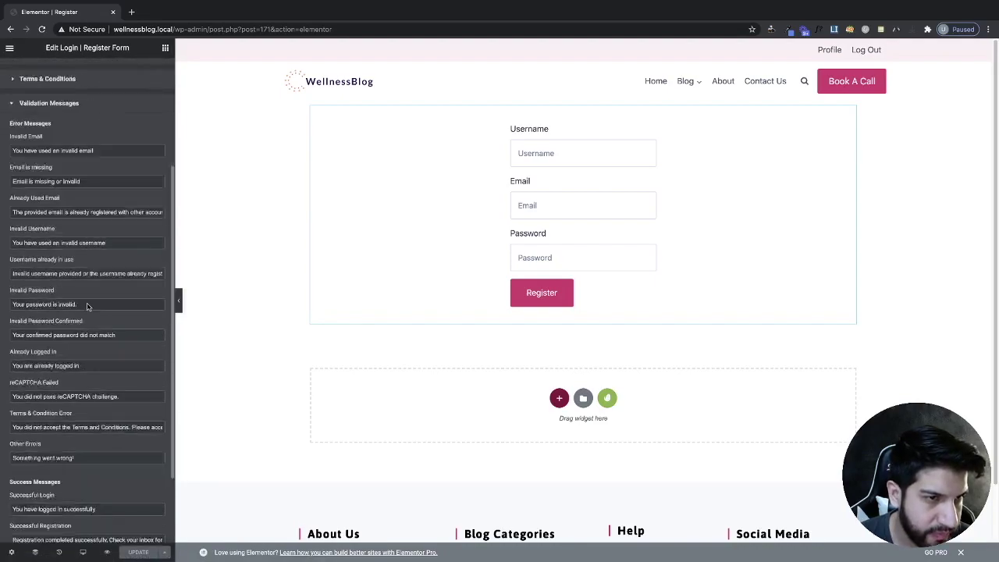
left_click(69, 247)
left_click(72, 224)
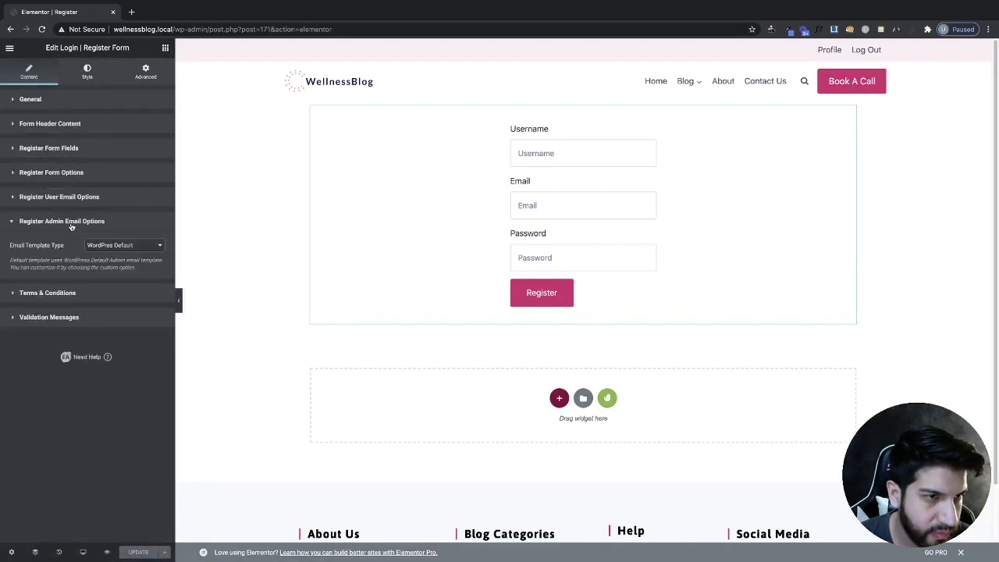
left_click(78, 202)
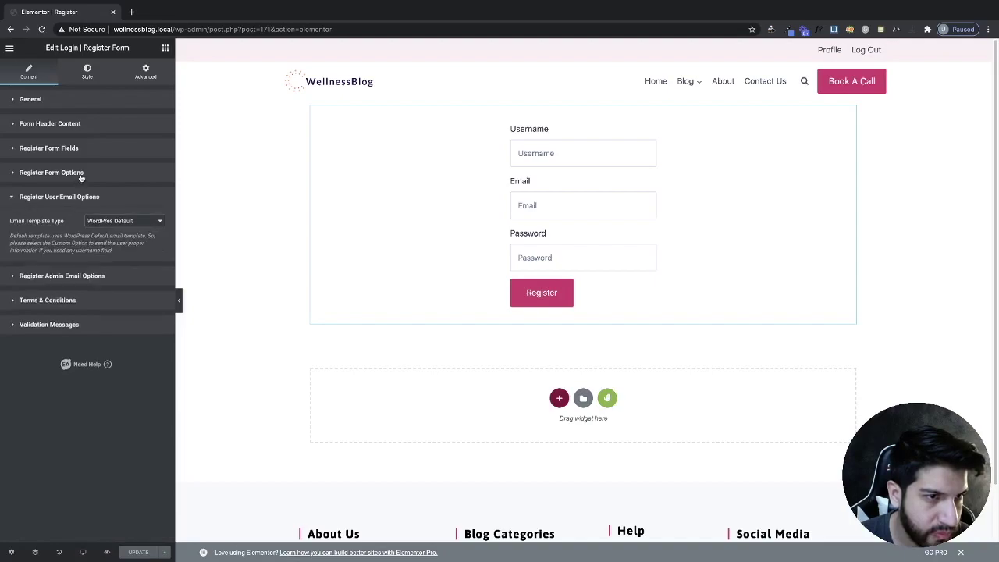
left_click(81, 175)
left_click(85, 257)
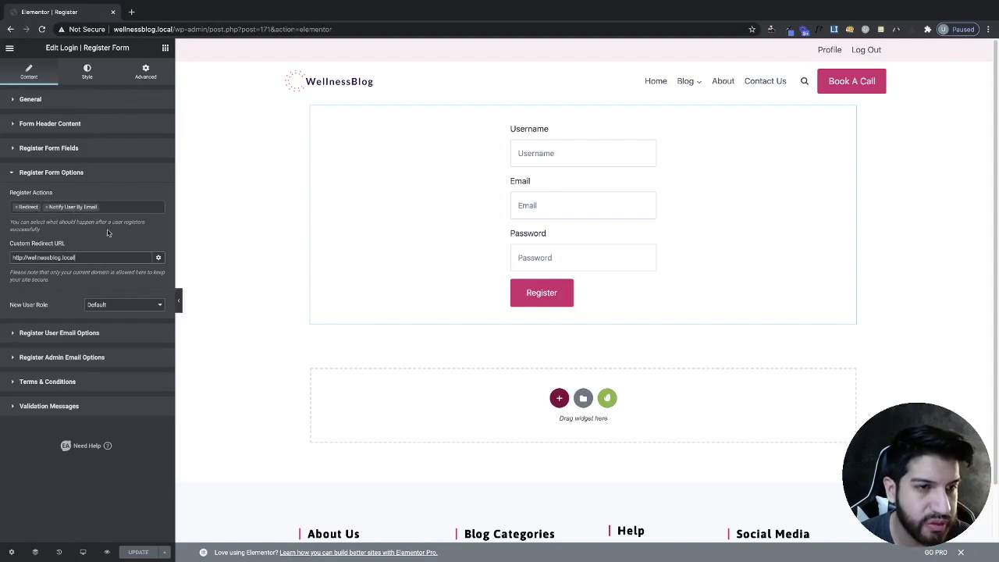
left_click(70, 358)
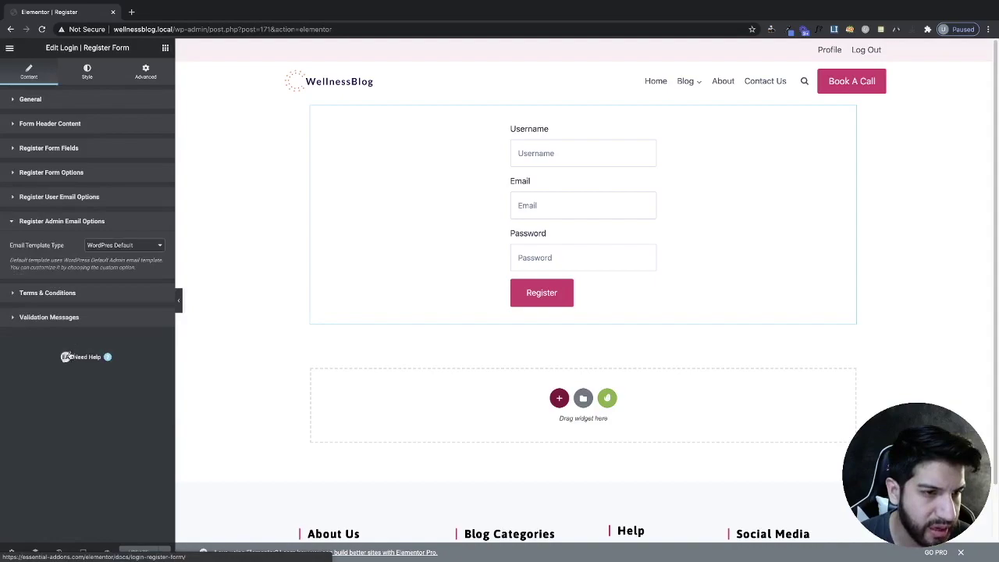
left_click(63, 293)
left_click(57, 200)
left_click(77, 178)
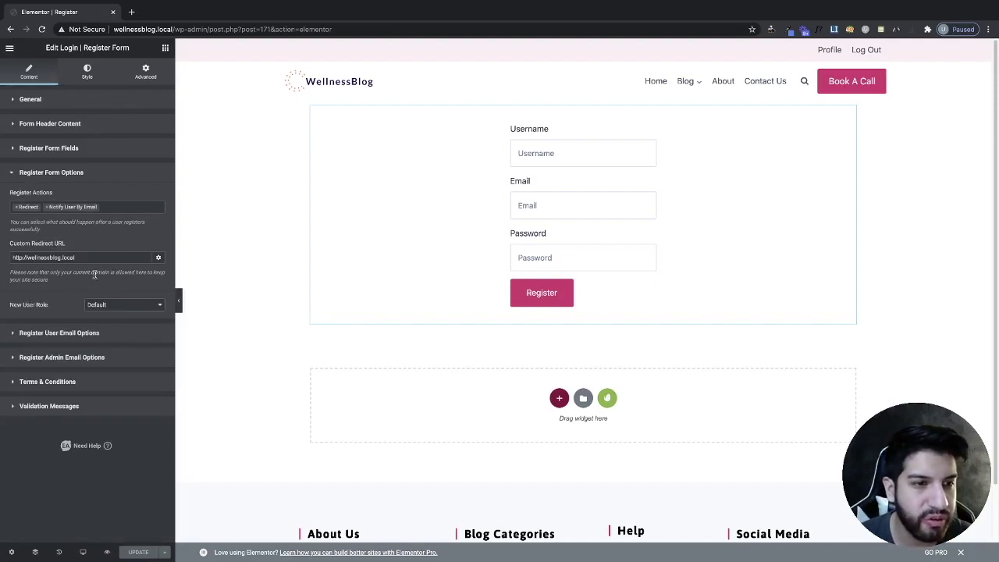
triple_click(88, 258)
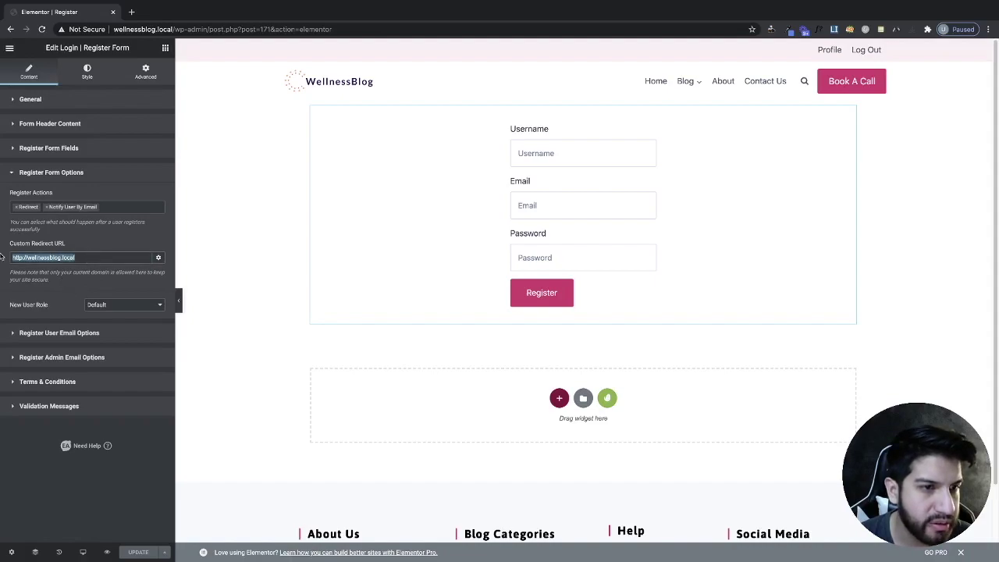
left_click(129, 263)
type("login")
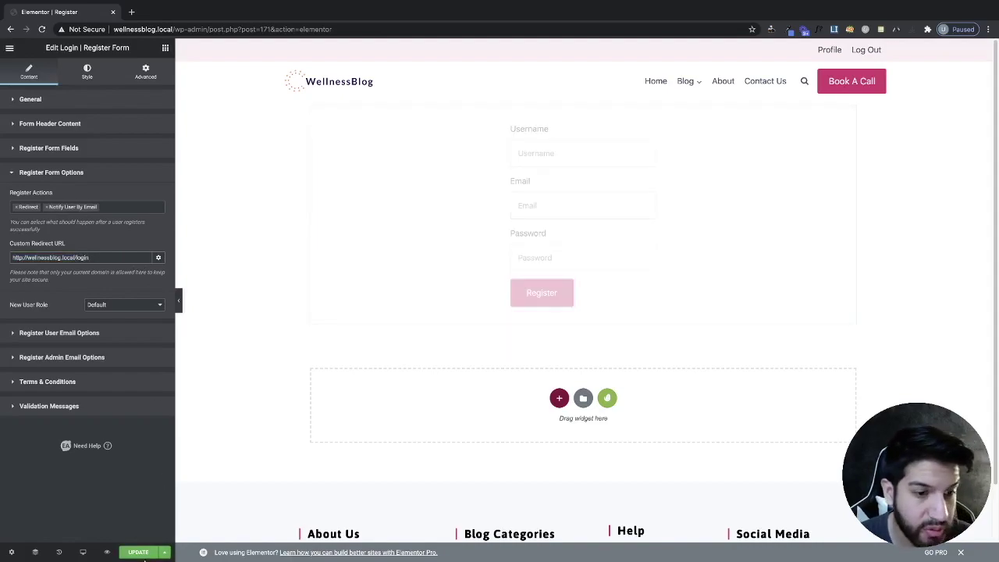
left_click(140, 552)
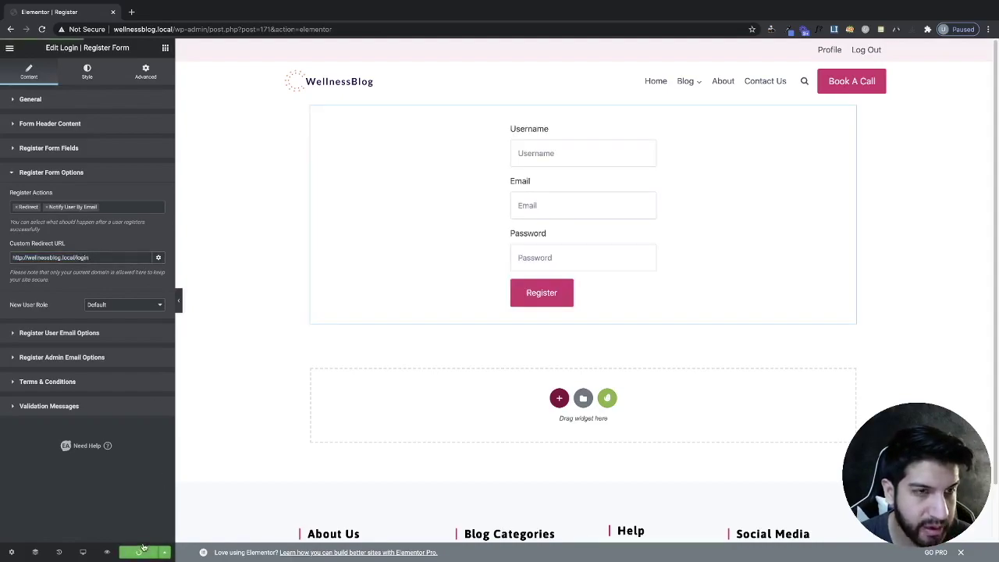
left_click(108, 552)
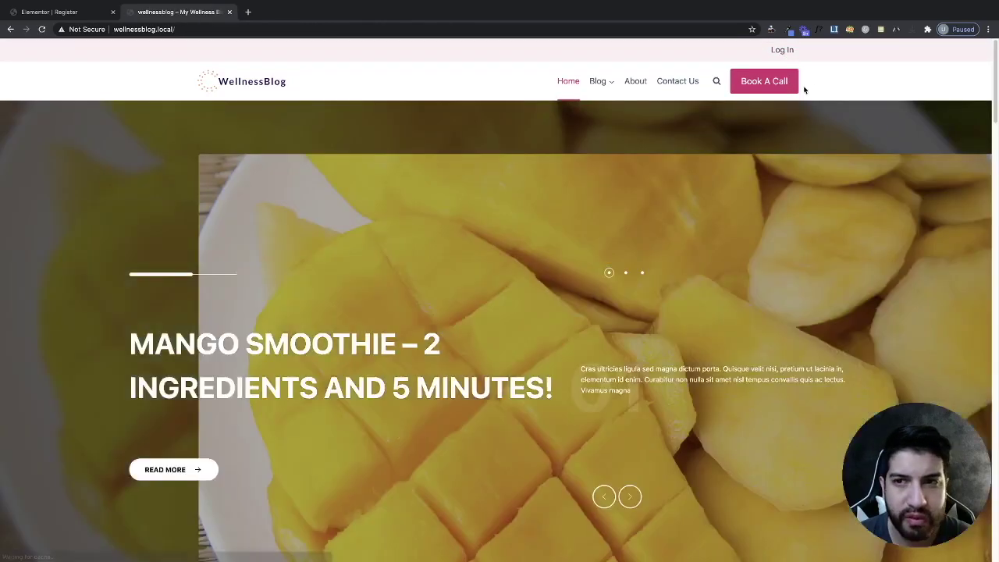
On the login page's Register tab, submit a new test user with an e-mail and password
left_click(791, 53)
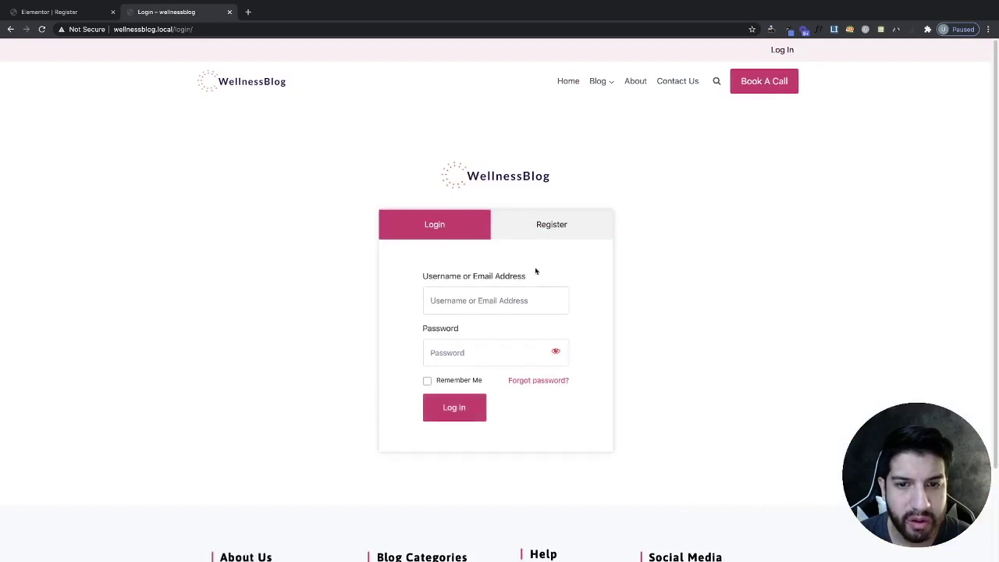
left_click(539, 226)
left_click(500, 300)
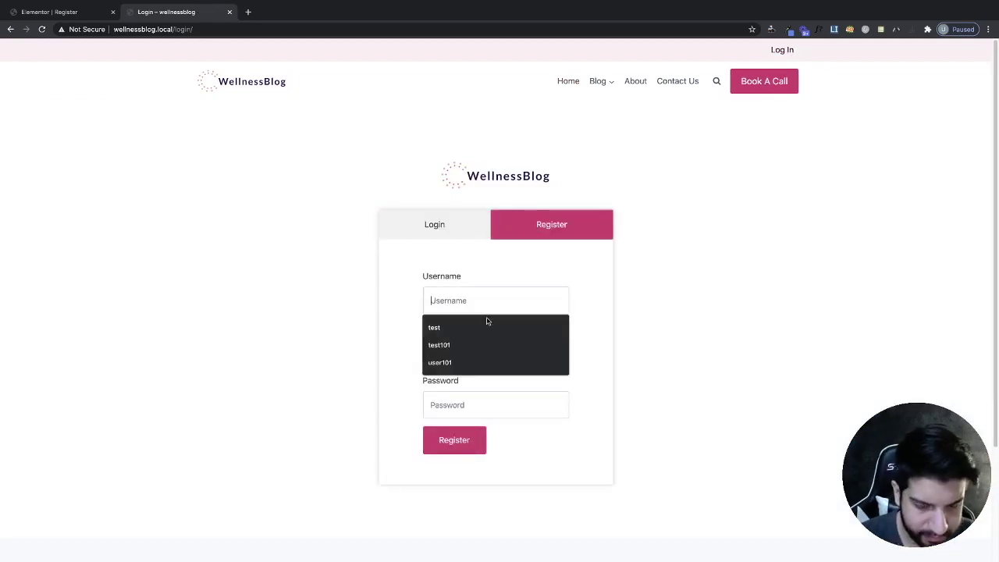
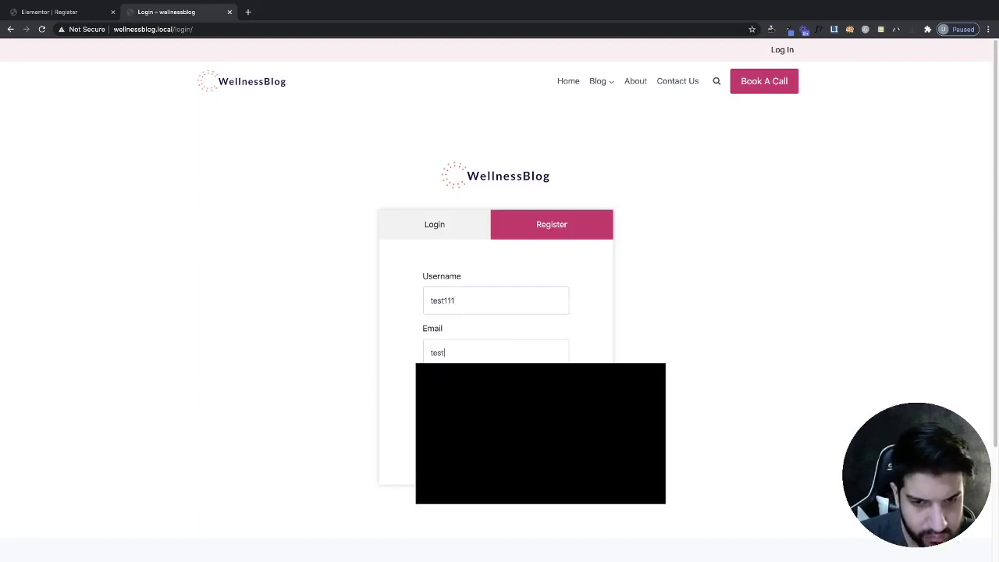
key("Tab")
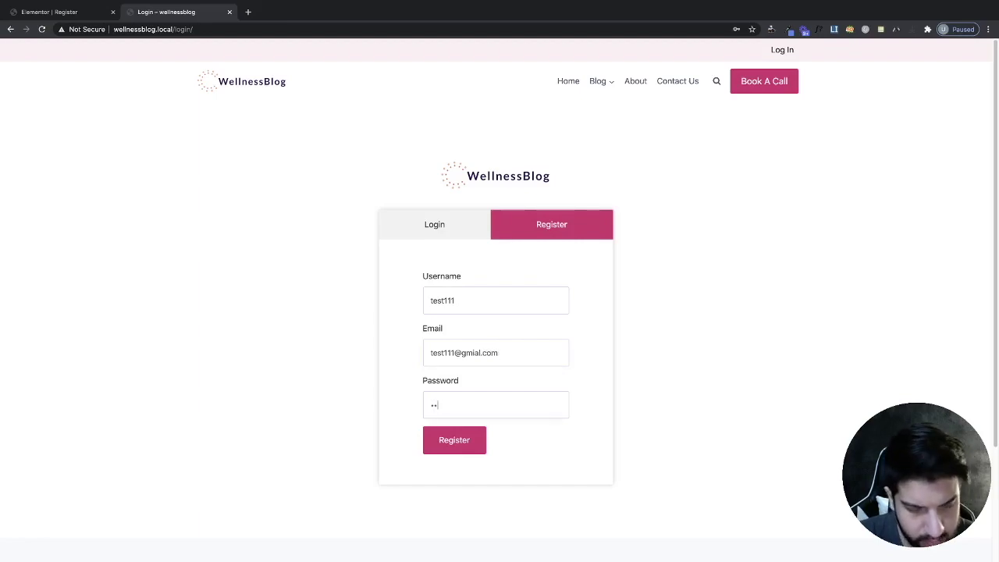
key("Return")
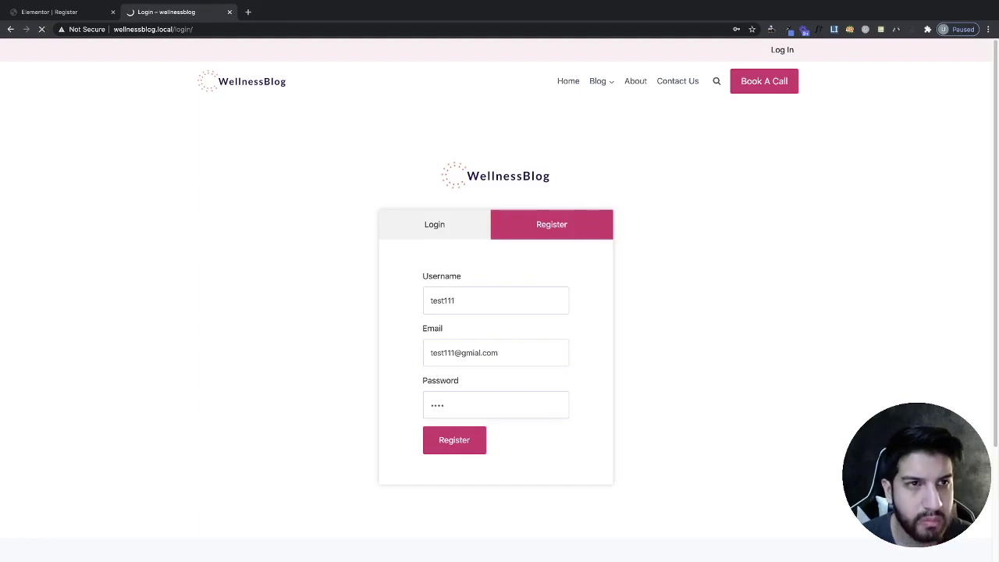
Dismiss the saved-username suggestions and view the registration success message on the Register tab
left_click(466, 302)
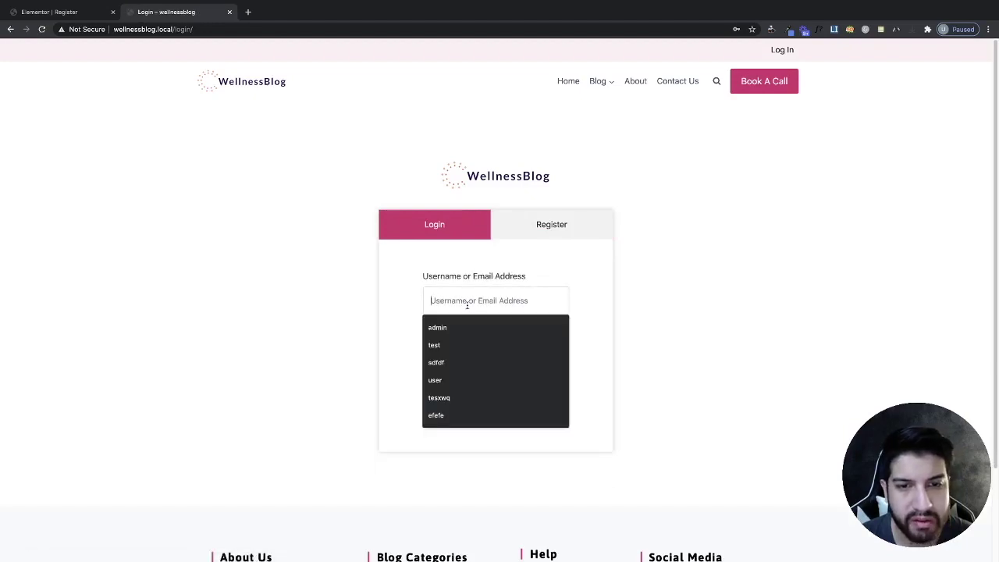
left_click(679, 292)
left_click(463, 301)
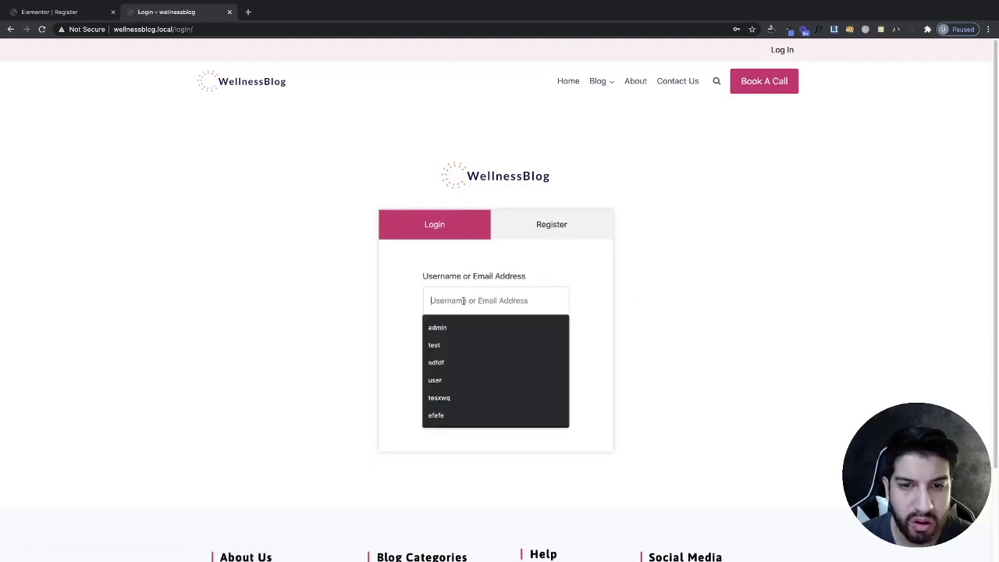
left_click(536, 287)
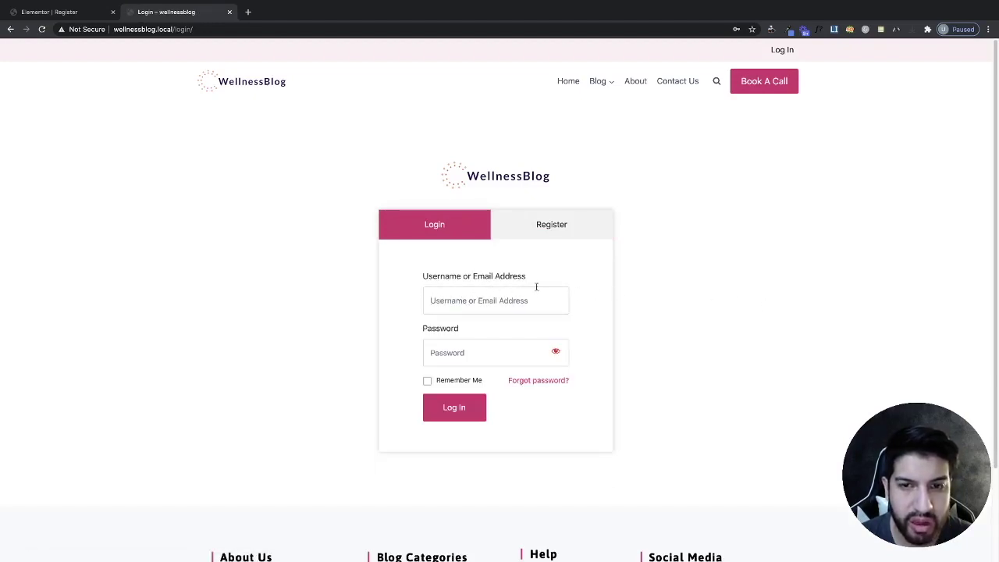
left_click(531, 232)
left_click(435, 226)
left_click(531, 232)
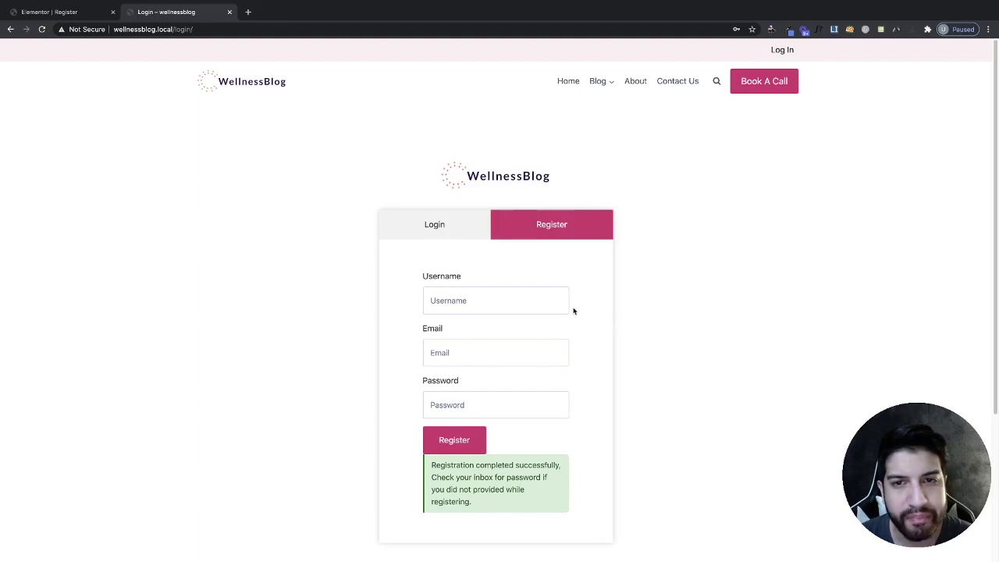
Return to the Login form and look over the page
left_click(428, 224)
scroll(731, 340, "down", 3)
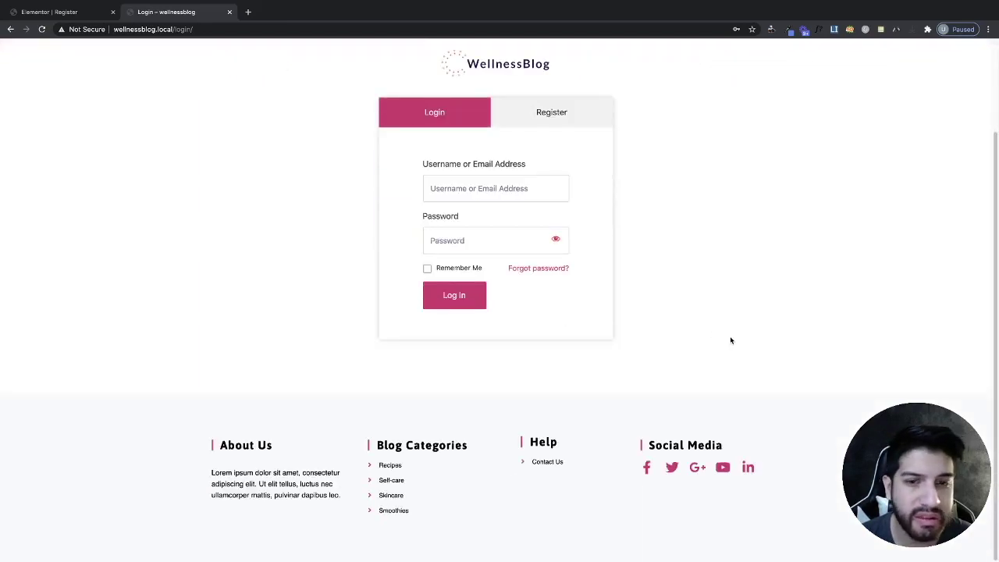
scroll(731, 340, "up", 3)
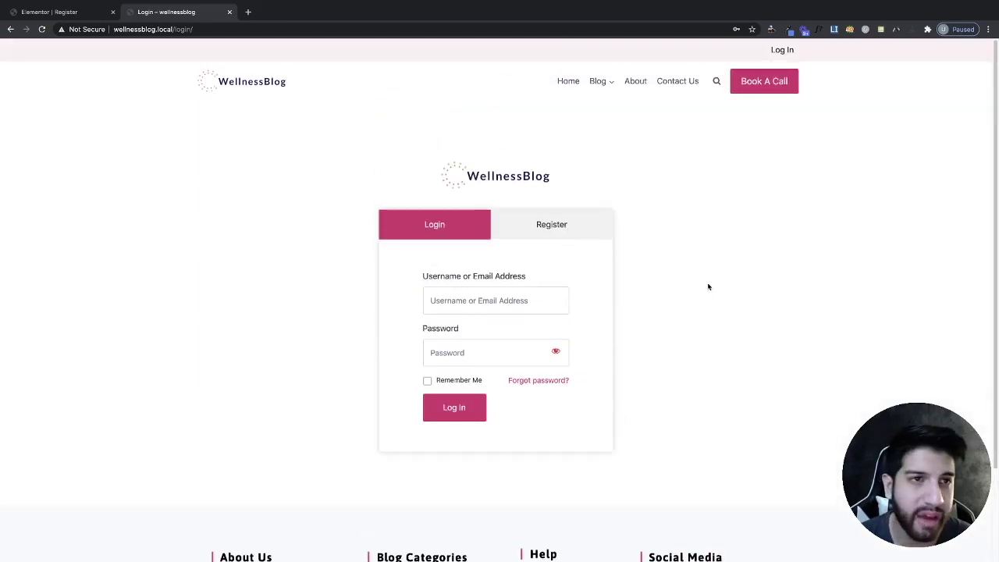